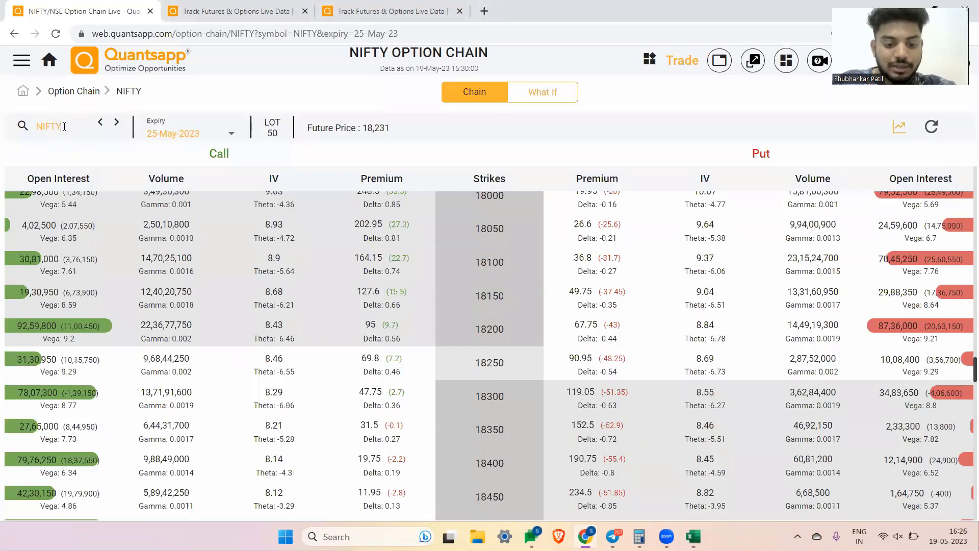
Load the RELIANCE option chain in place of the NIFTY one.
text(BELI)
double_click(64, 126)
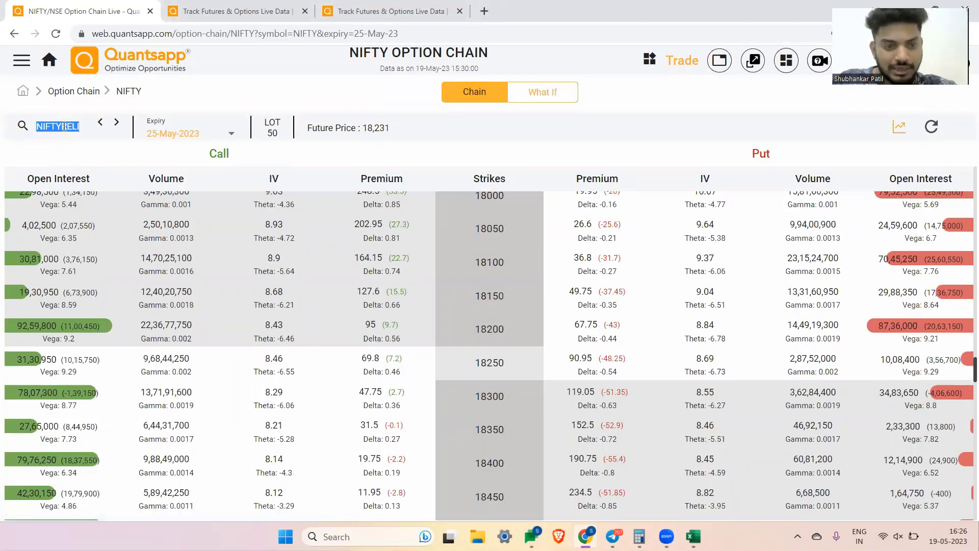
text(RELI)
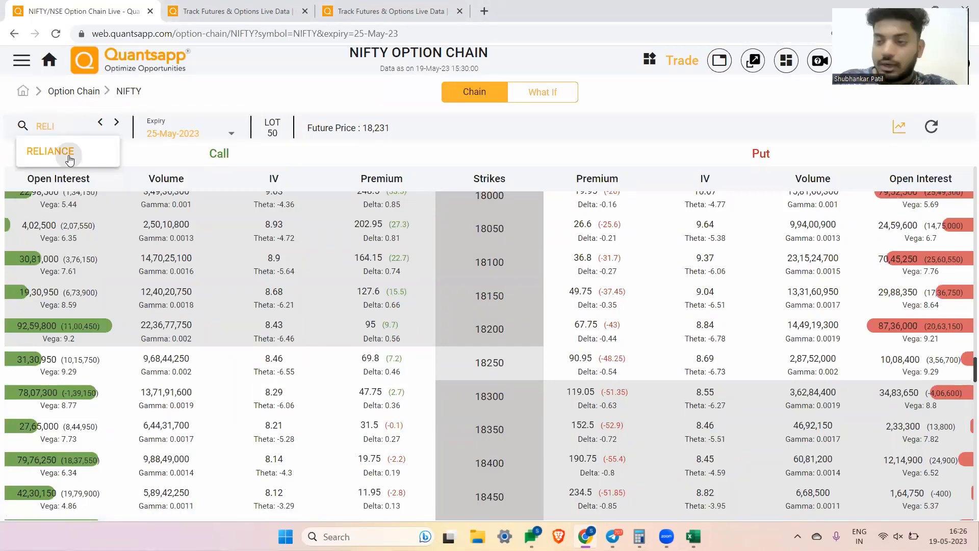
click(58, 152)
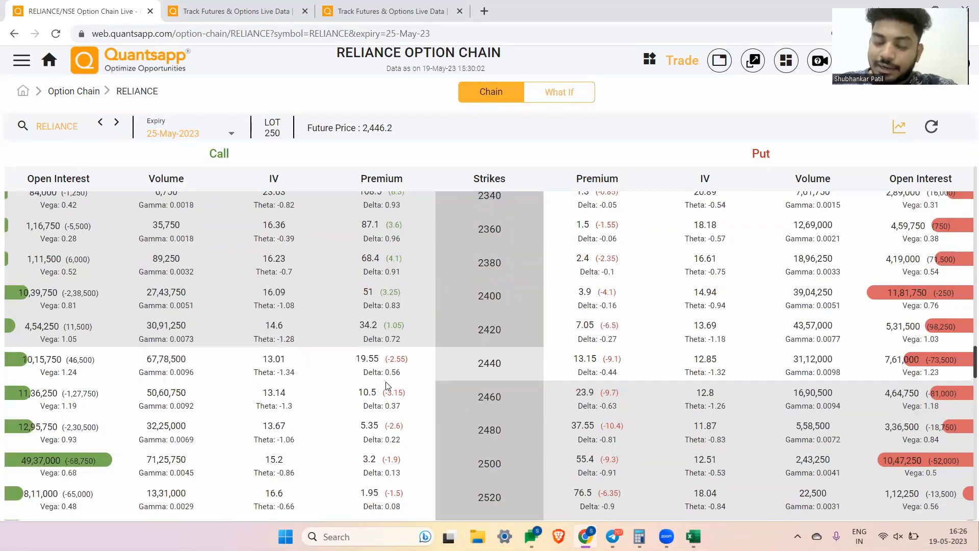
Highlight the call premium of the 2440 strike in the RELIANCE option chain to examine it.
drag(356, 360, 426, 363)
triple_click(364, 357)
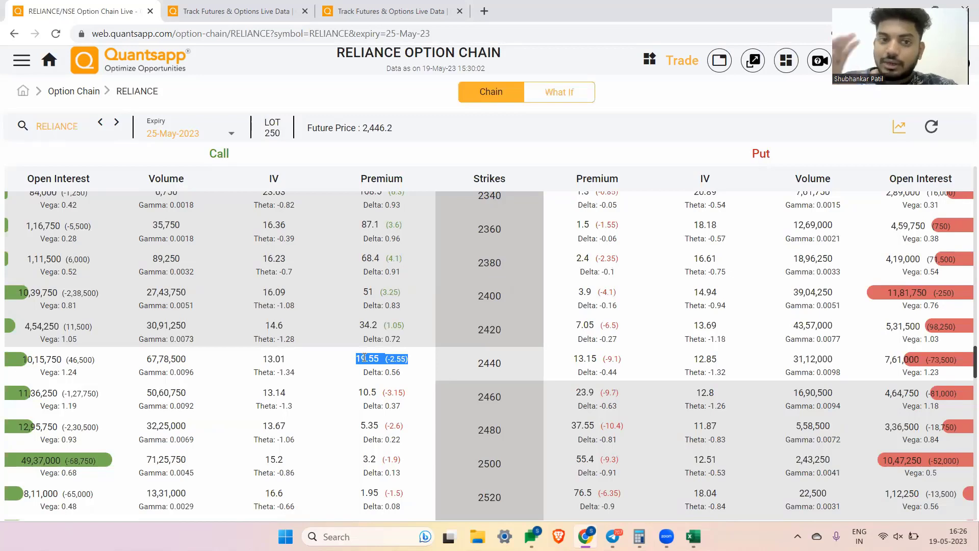
click(391, 359)
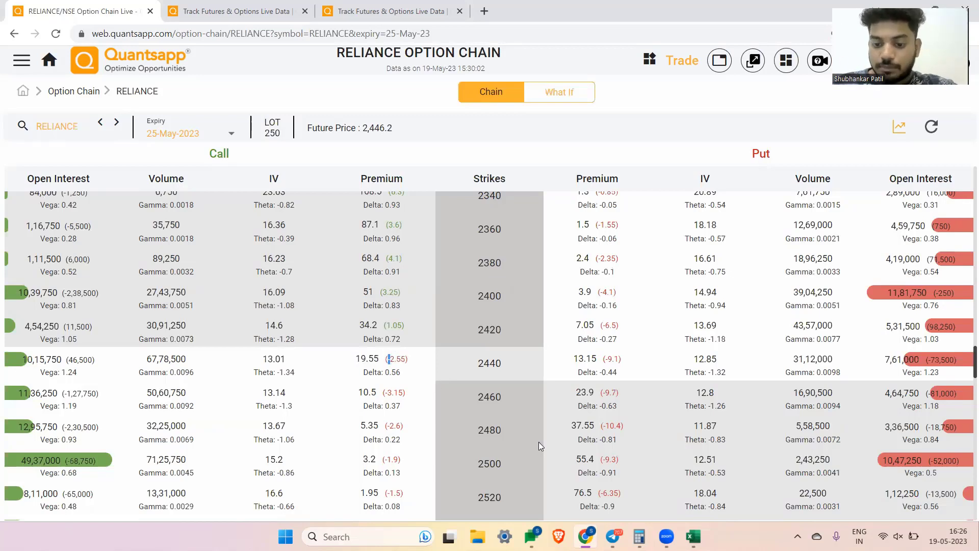
Switch to the blank Excel workbook and enter the label PRM in cell B5.
click(693, 536)
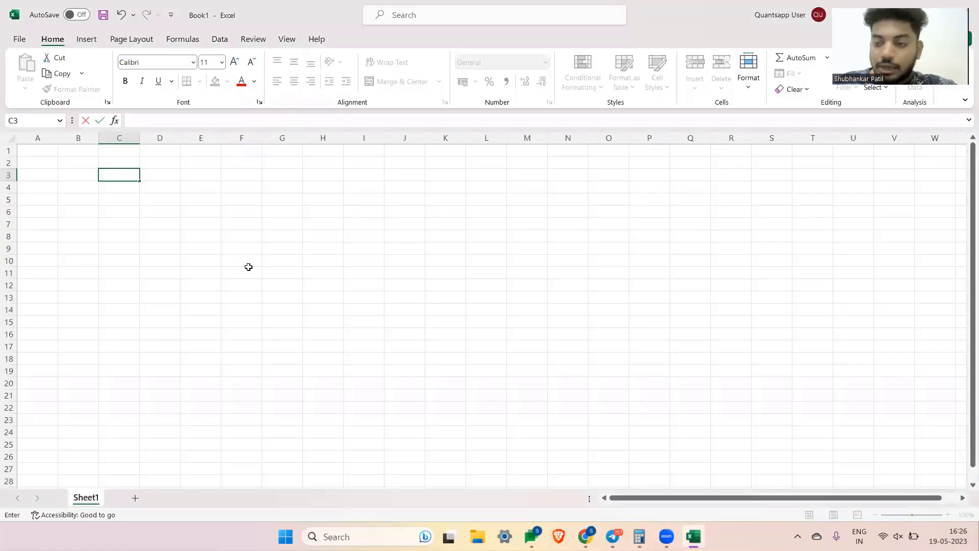
key(Down)
key(Down)
key(Left)
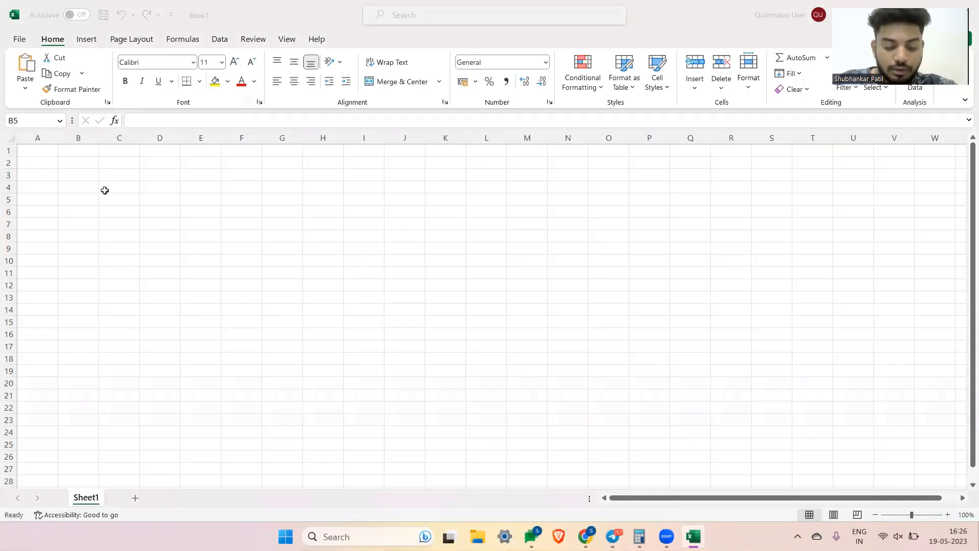
key(BackSpace)
text(PRM)
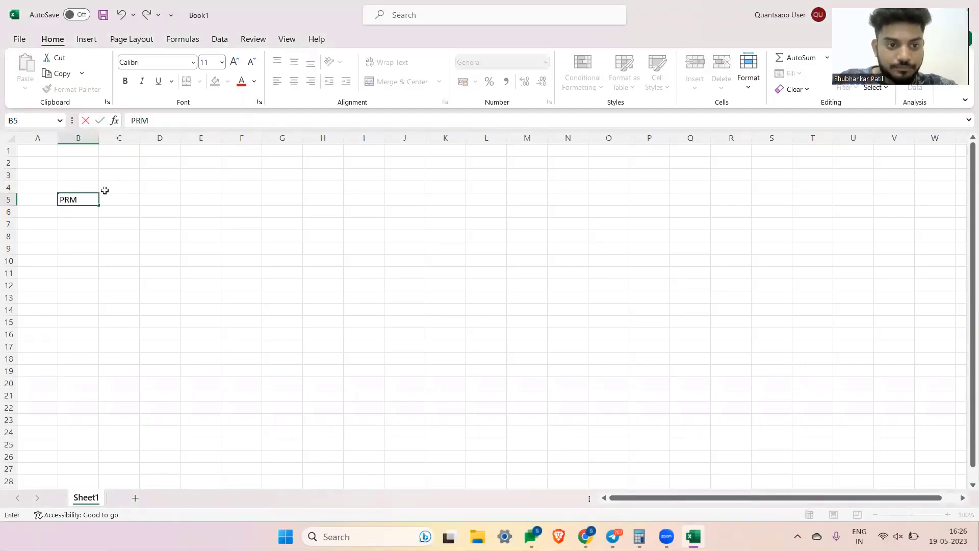
Enter the headings INTRINSIC in cell D5 and EXTRINSIC in cell E5.
key(Tab)
key(Tab)
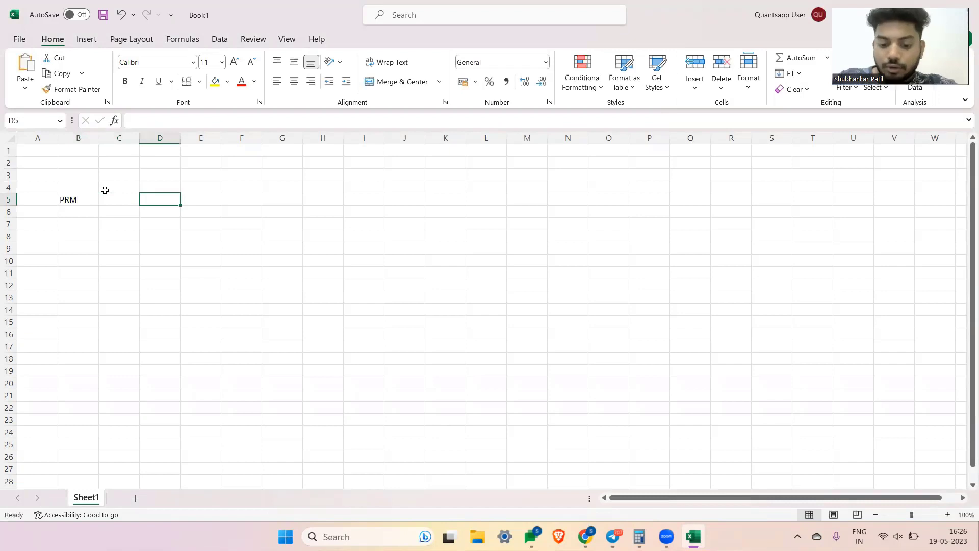
text(INT)
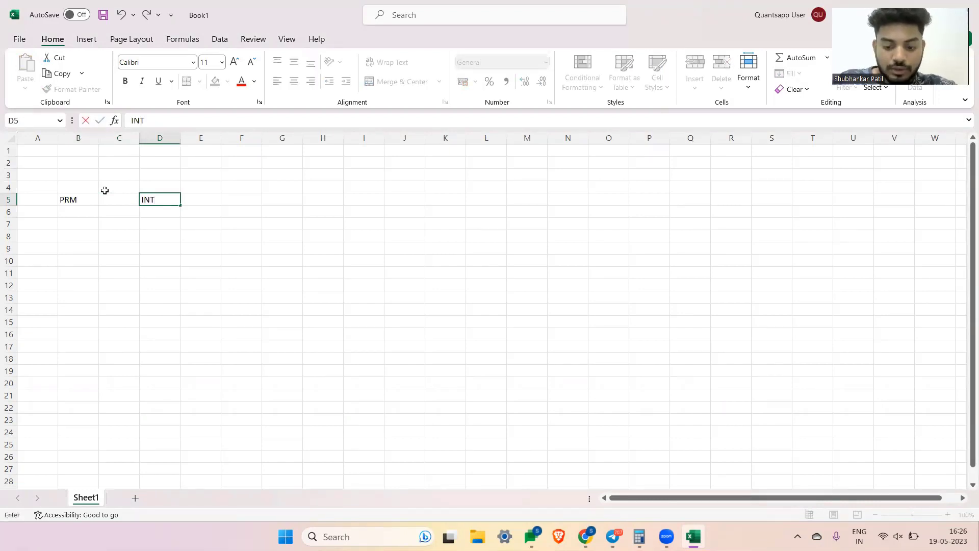
text(RINSI)
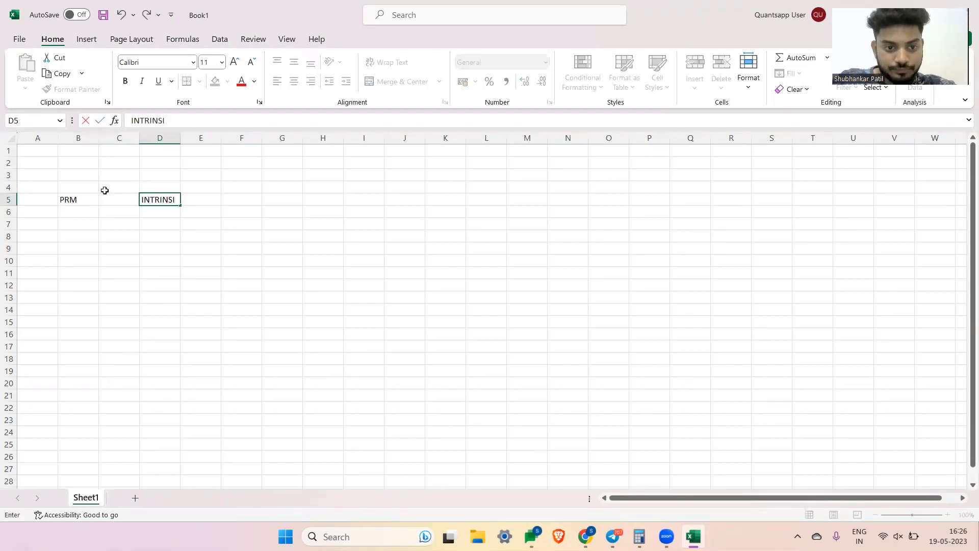
text(C)
key(Tab)
key(Tab)
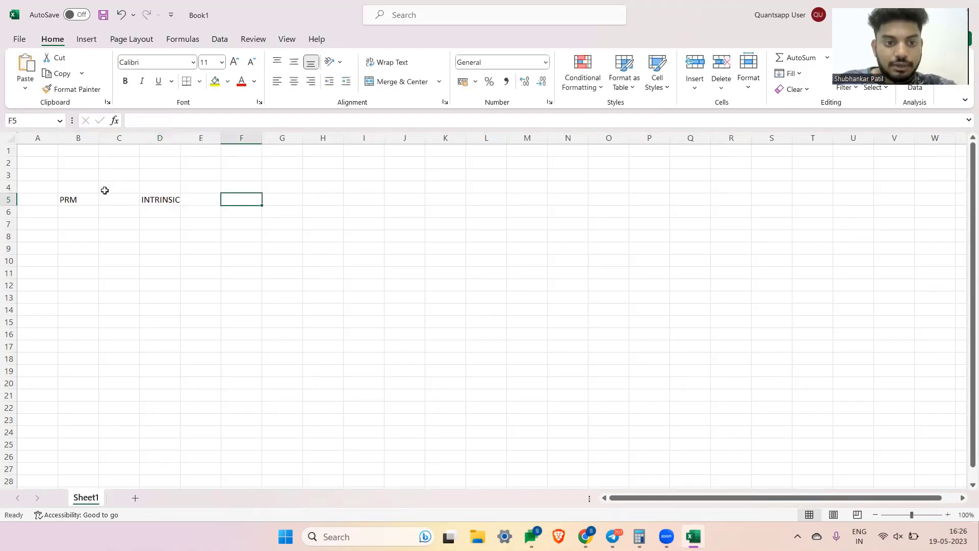
key(Left)
text(E)
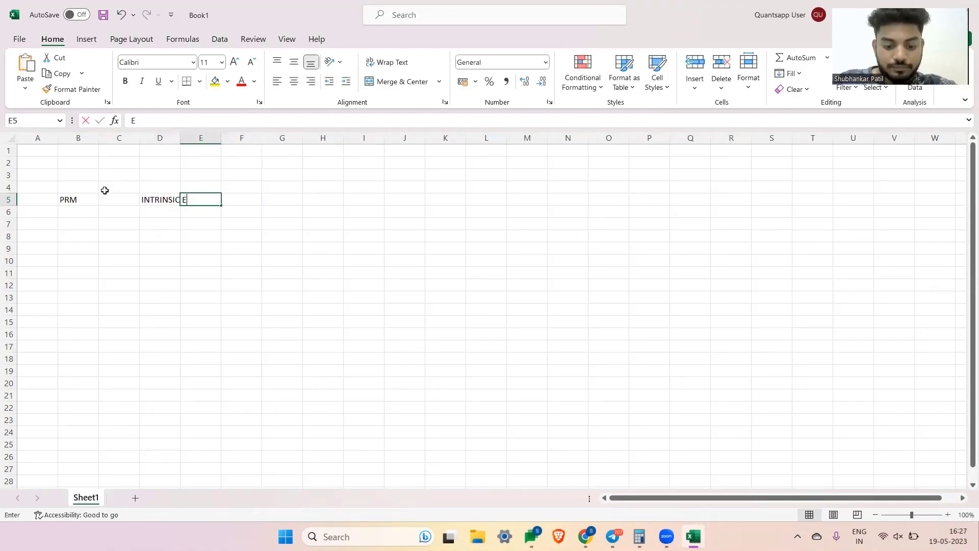
text(XTRINSIC)
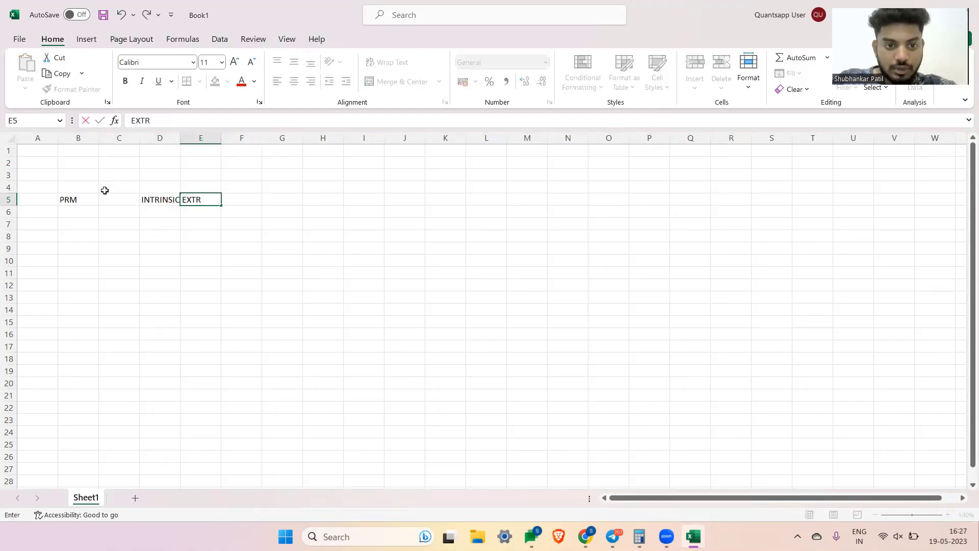
Widen columns D and E to fit the INTRINSIC and EXTRINSIC headings.
click(177, 137)
drag(180, 136, 180, 137)
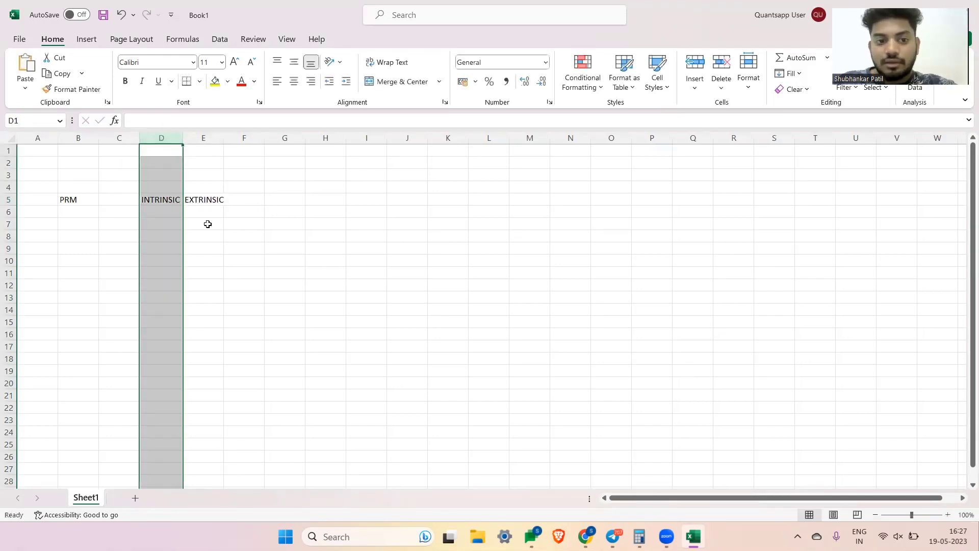
double_click(223, 141)
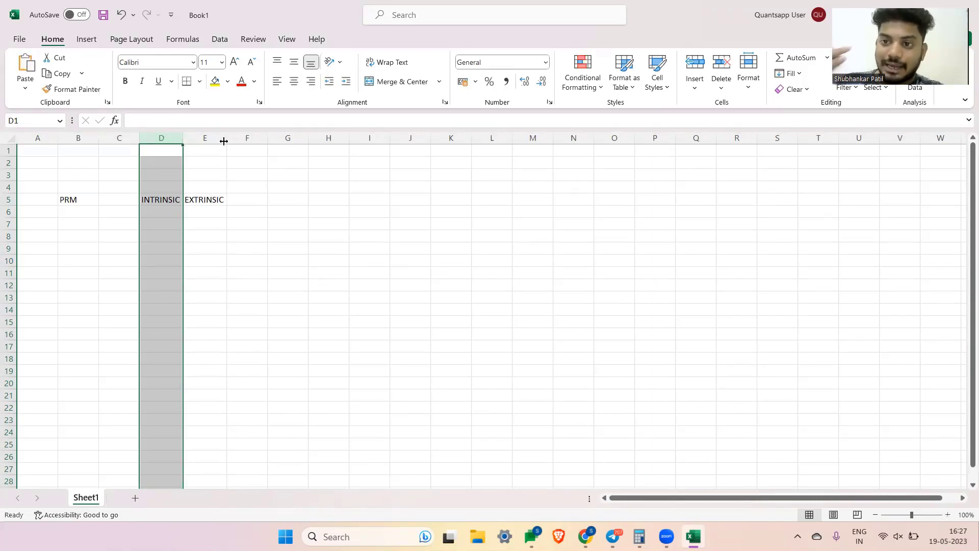
Enter the row labels CALL in cell B6 and PUT in cell B7 below PRM.
key(Down)
key(Down)
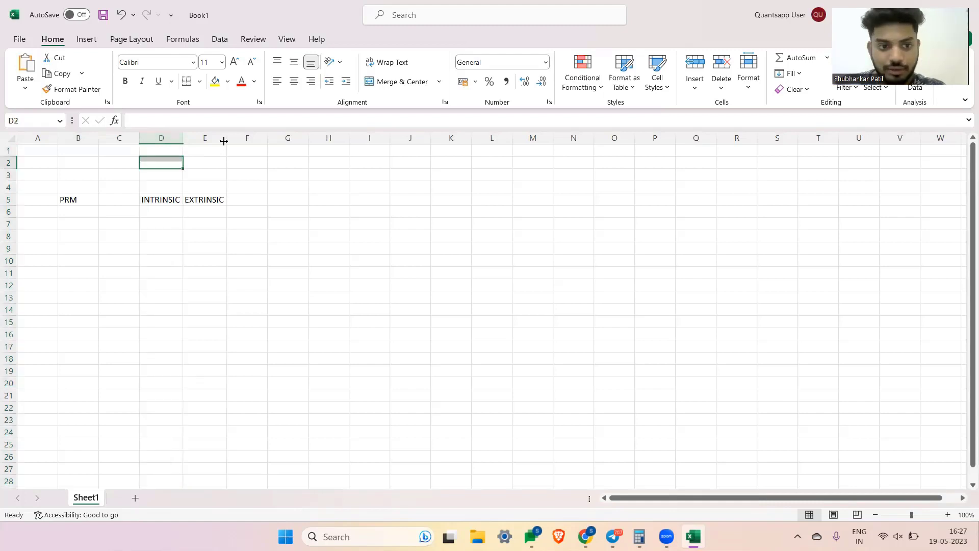
key(Left)
key(Left)
key(Down)
key(Down)
key(Down)
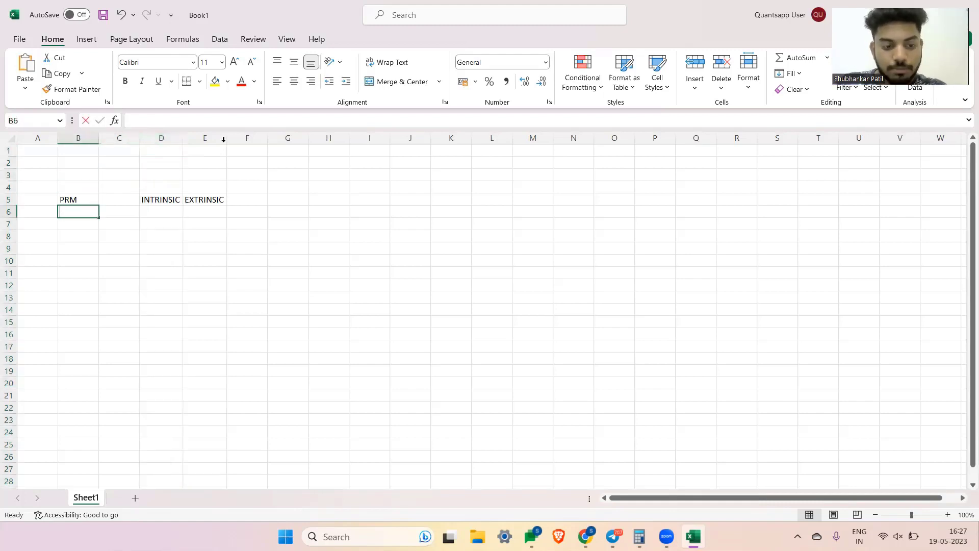
text(CALL)
key(Return)
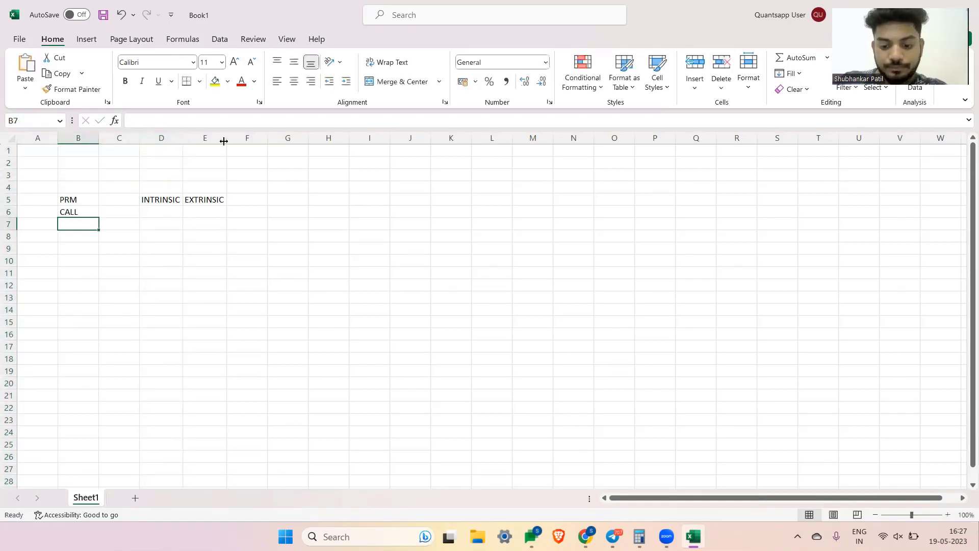
text(PUT)
Enter SPOT-STRIKE in cell D6 as the intrinsic value formula text for the call.
key(Right)
key(Right)
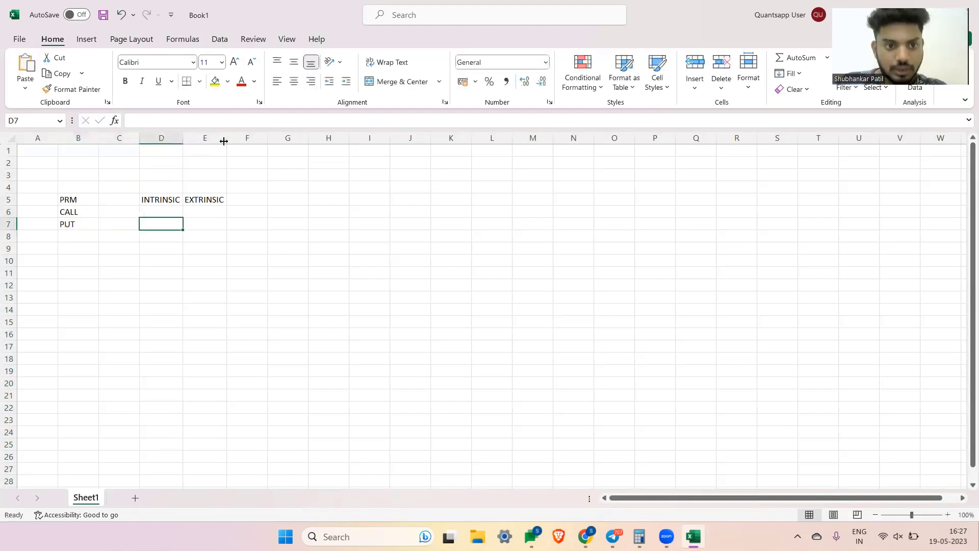
key(Up)
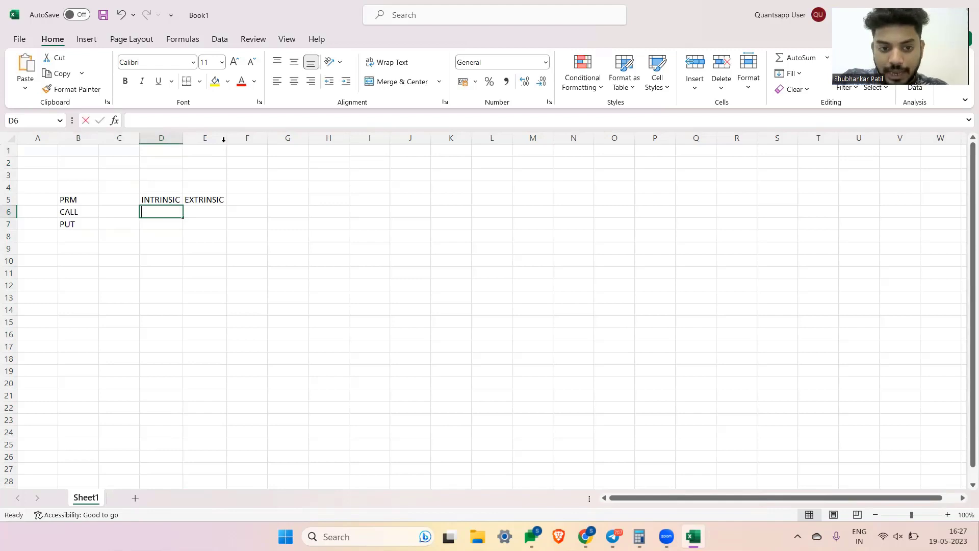
text(SPOT)
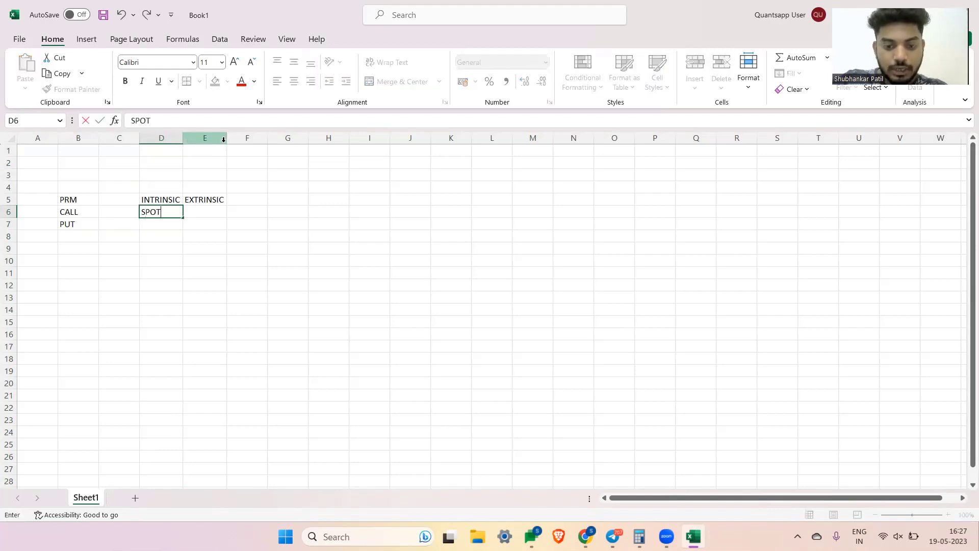
text(-STRIKE)
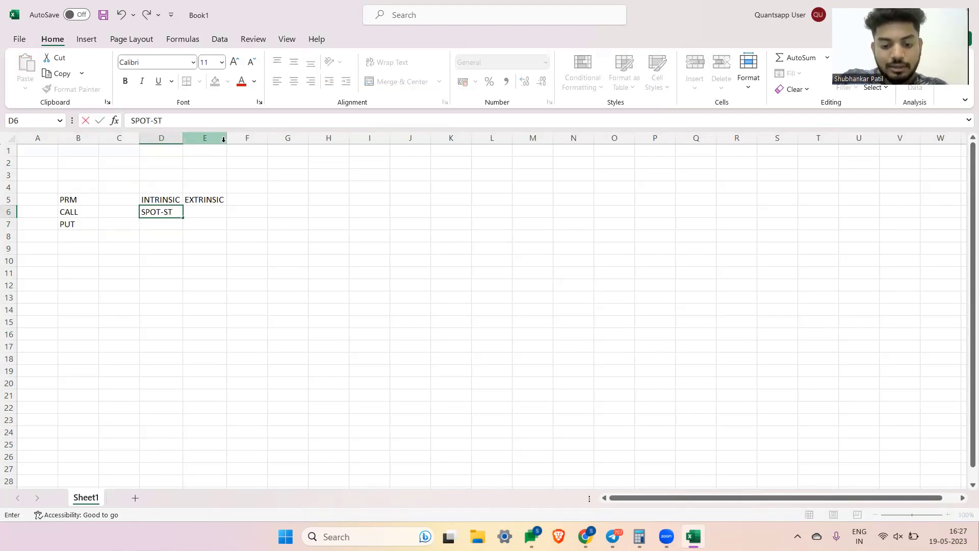
Calculate an example call intrinsic value in cell I6 with the formula =80-100.
key(Right)
key(Right)
key(Right)
key(Right)
key(Right)
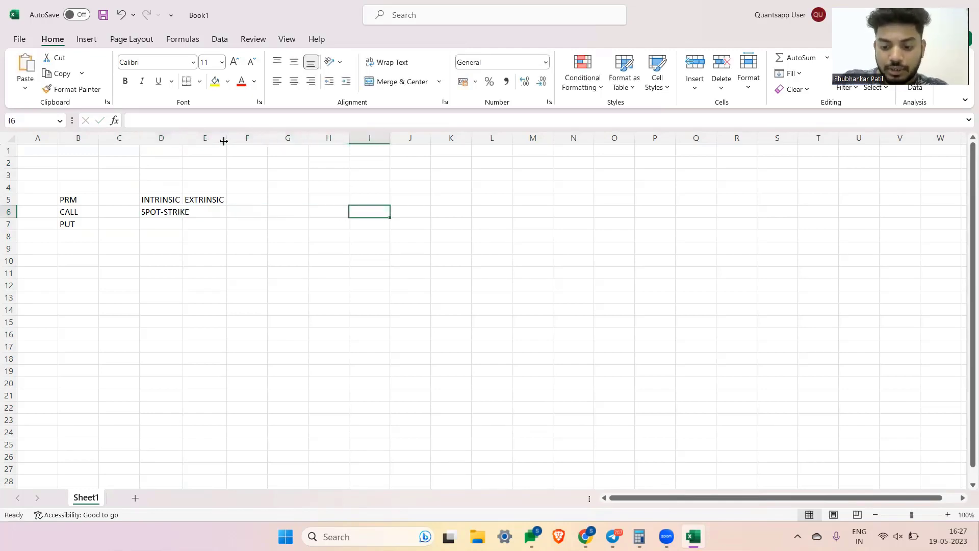
text(=8)
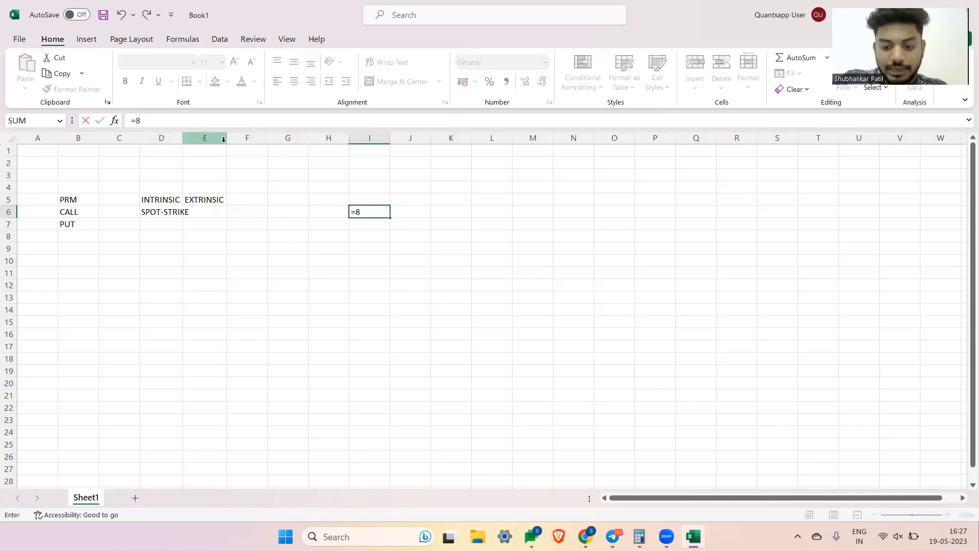
text(0-)
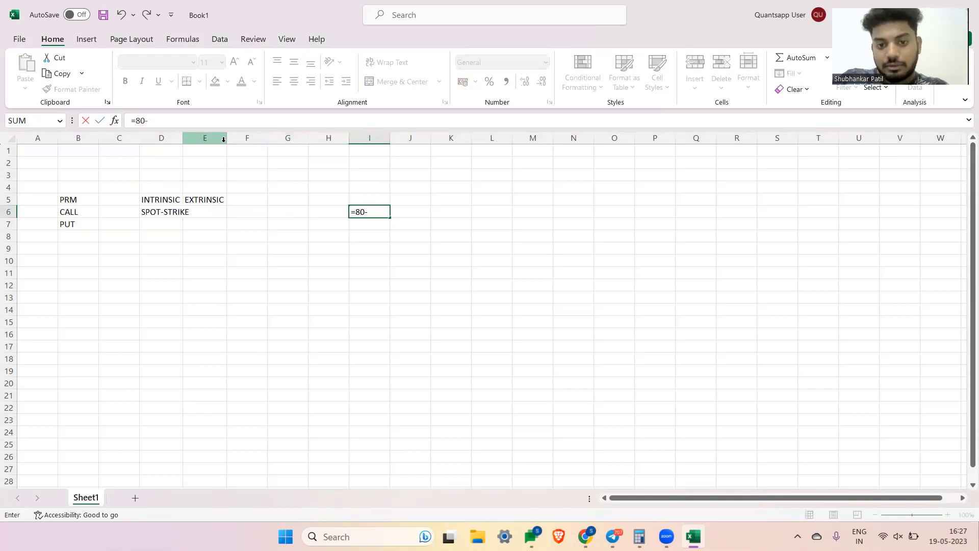
text(100)
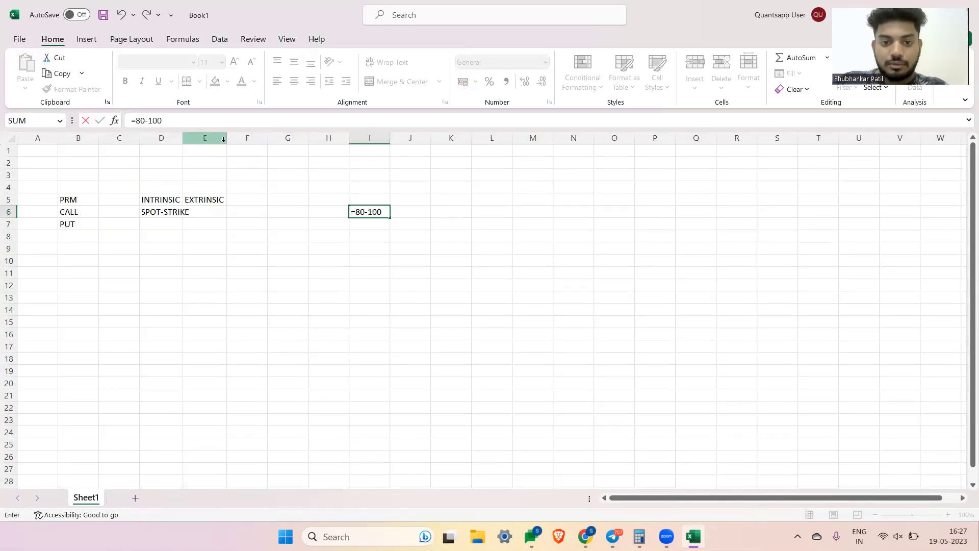
key(Return)
click(383, 212)
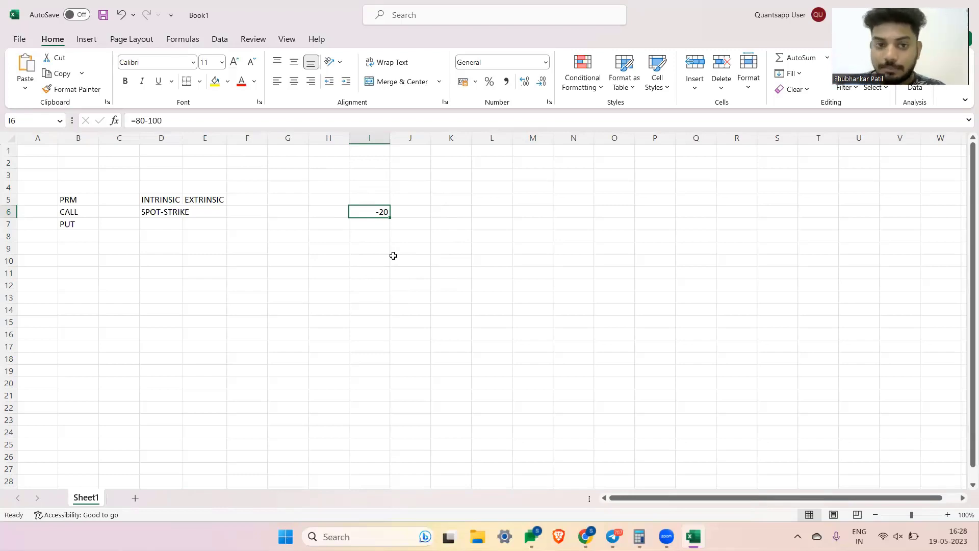
Autofit column D to the width of the SPOT-STRIKE text.
double_click(183, 138)
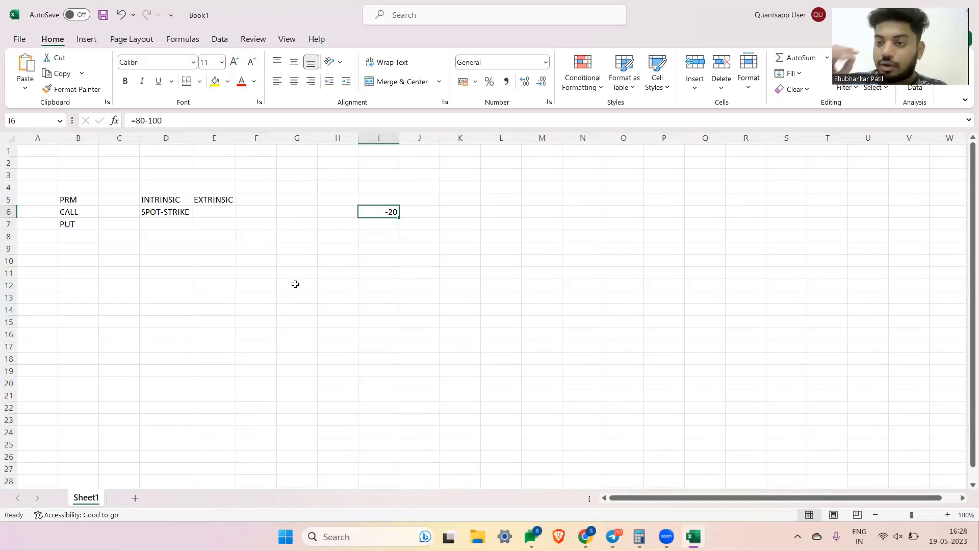
click(184, 214)
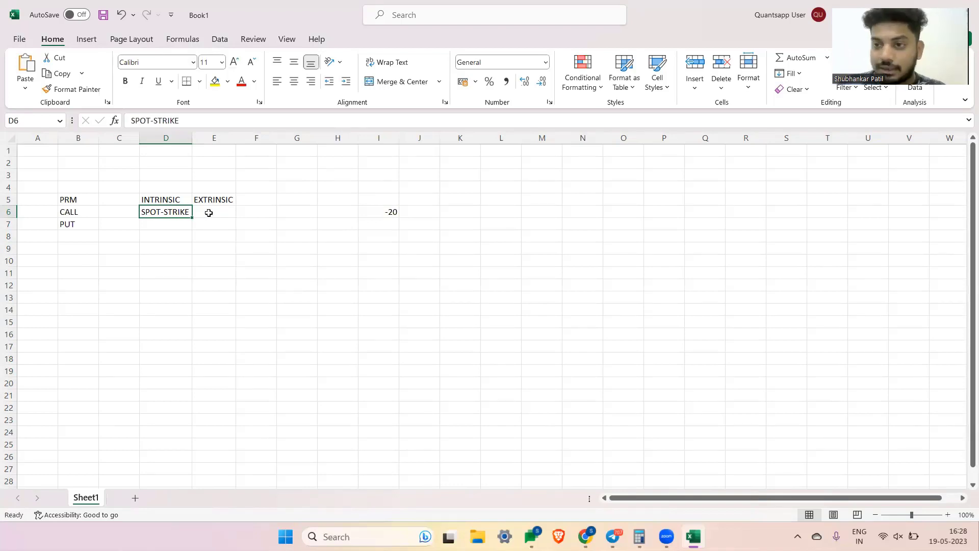
click(153, 225)
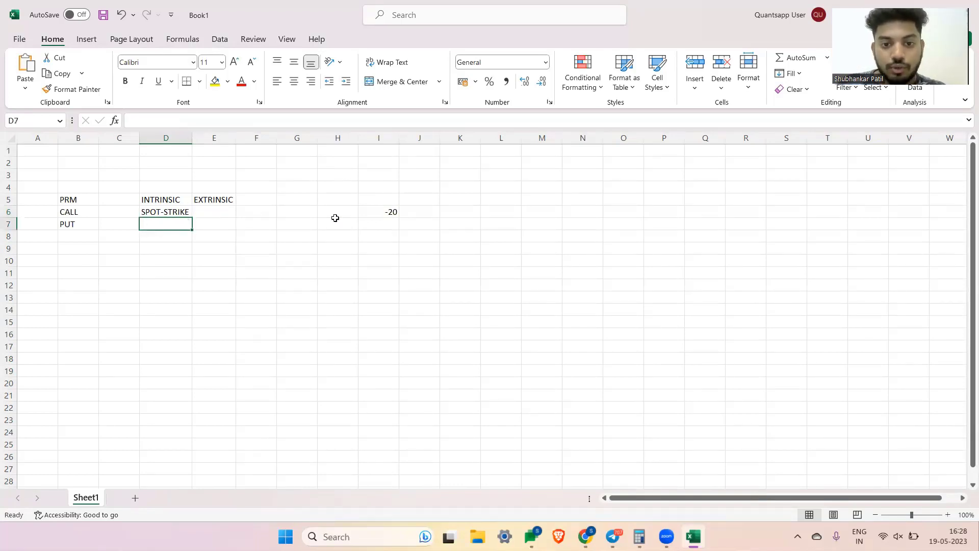
Clear the example calculation from cell I6.
click(400, 208)
click(385, 209)
key(BackSpace)
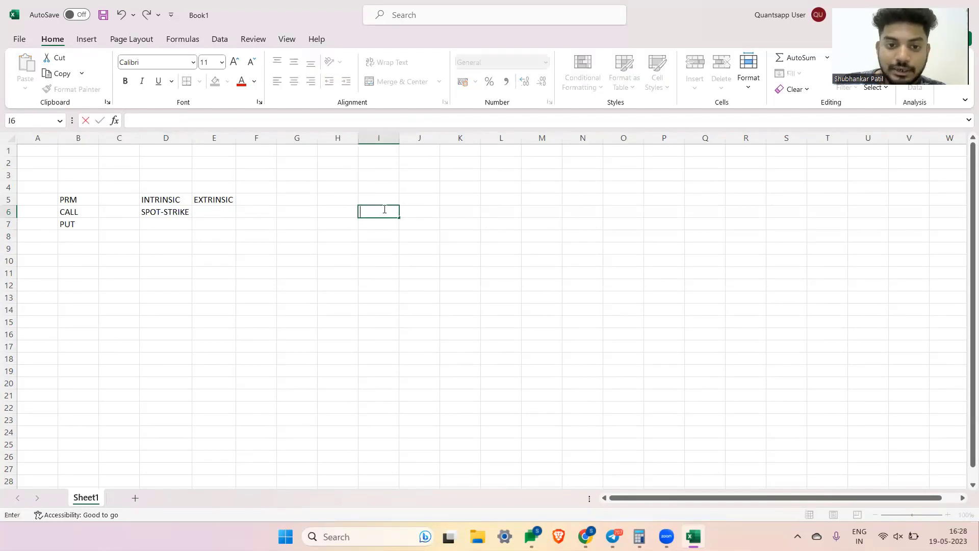
key(Return)
Enter STRIKE-SPOT in cell D7 as the intrinsic value formula text for the put.
key(Left)
key(Left)
key(Left)
key(Left)
key(Left)
key(Left)
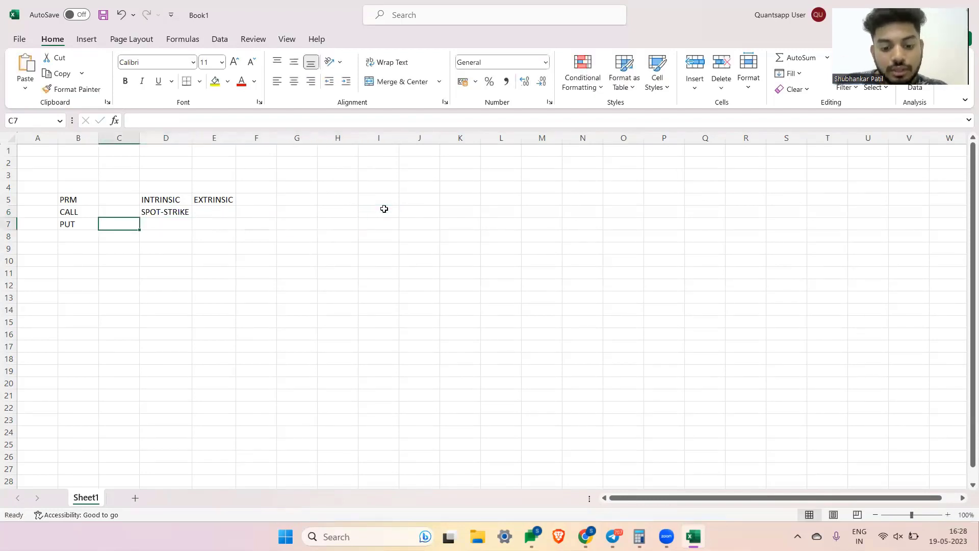
key(Right)
text(STRIKE)
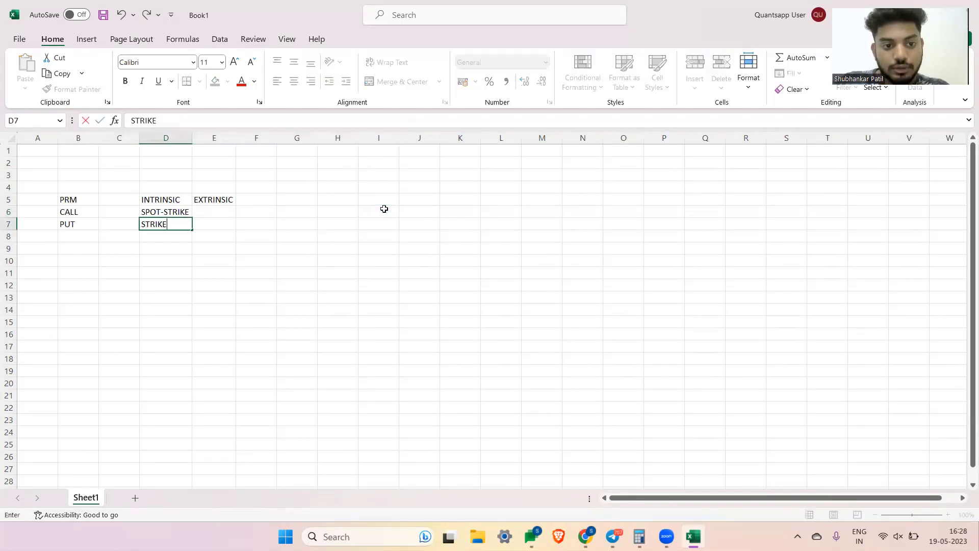
text(-SPOT)
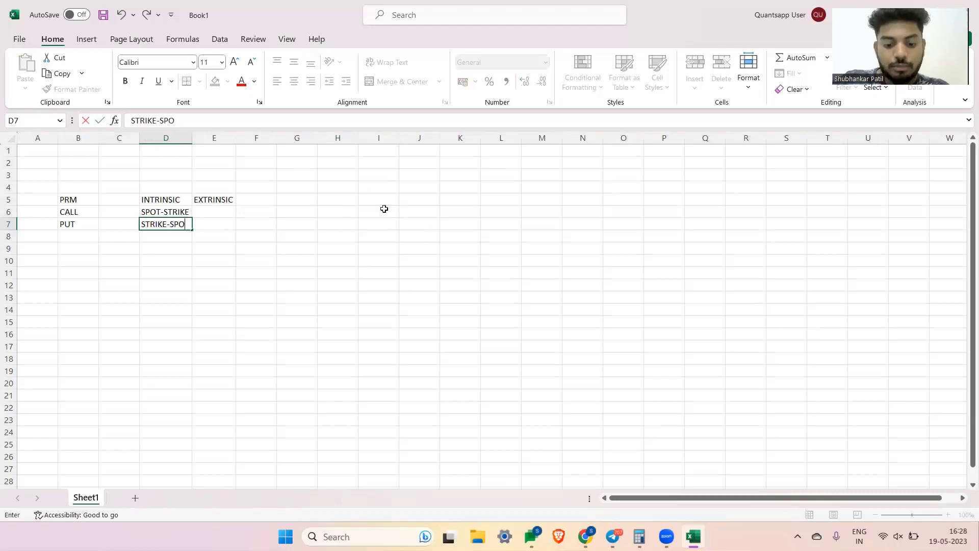
Calculate an example put intrinsic value in cell I7 with the formula =100-80.
key(Right)
key(Right)
key(Right)
key(Right)
key(Right)
key(Left)
key(Left)
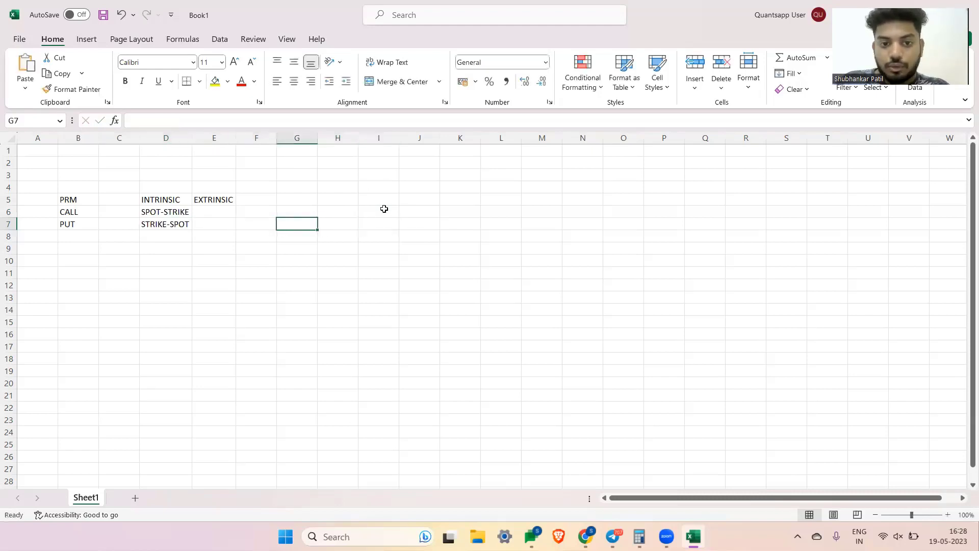
key(Right)
key(Right)
text(=)
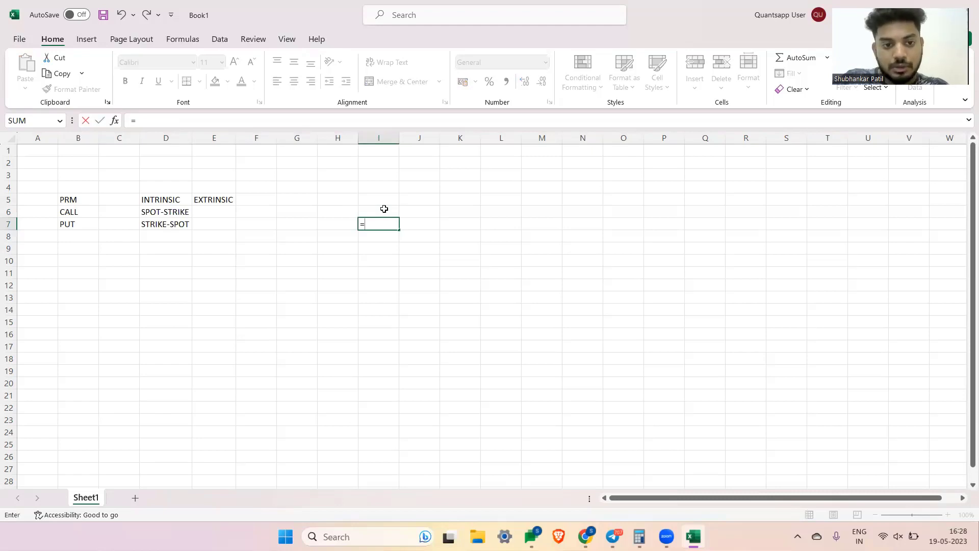
text(100)
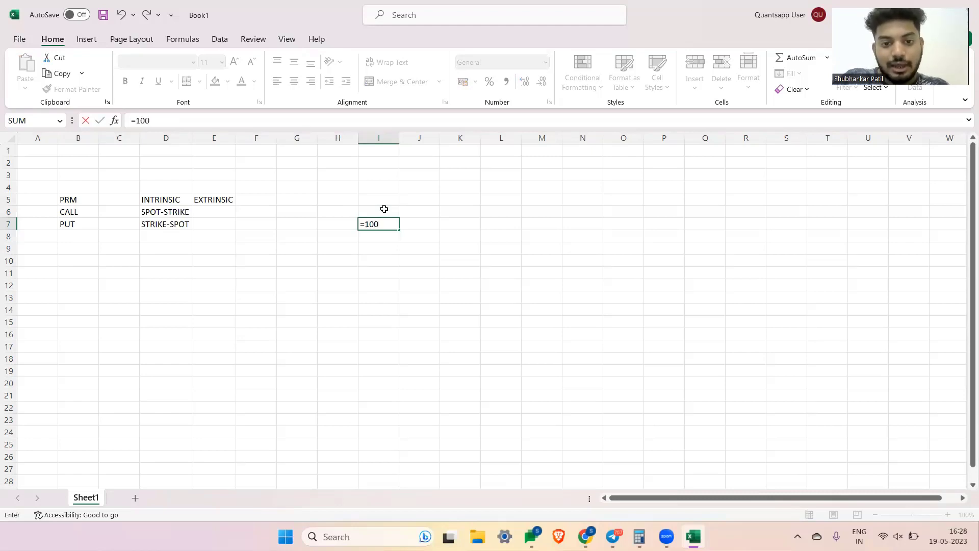
text(-80)
key(Return)
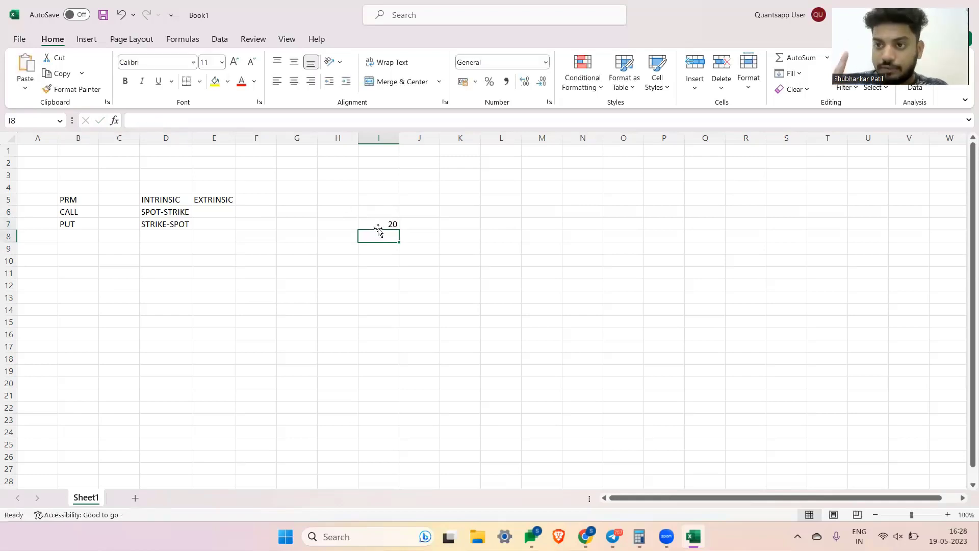
Switch to the RELIANCE option chain in the browser and highlight the 2400 strike, its call premium and the future price.
key(alt+Tab)
key(alt+Tab)
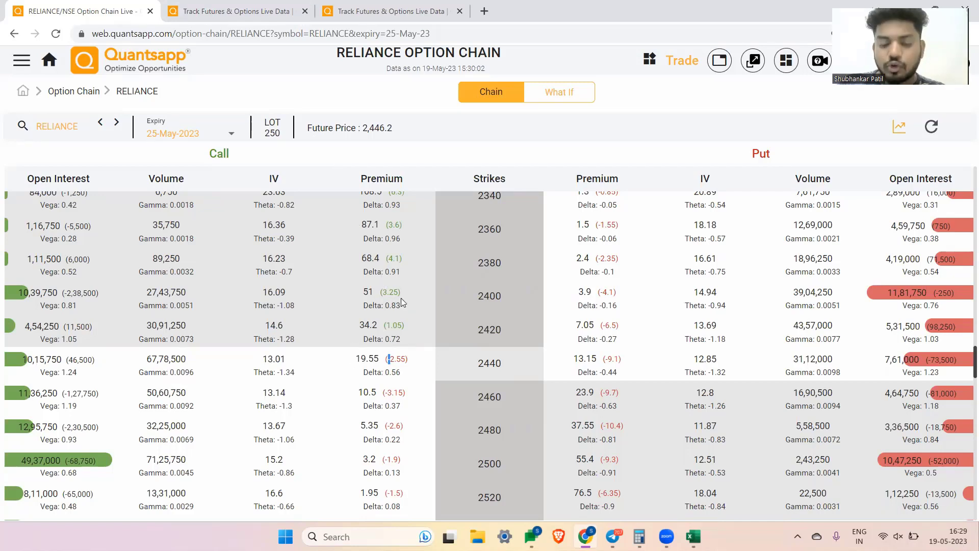
drag(402, 298, 365, 302)
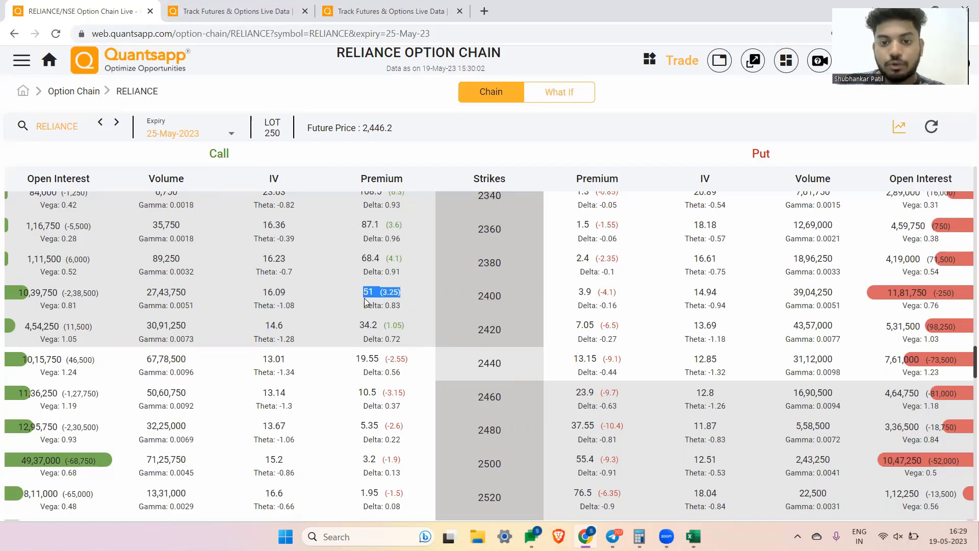
drag(502, 295, 475, 298)
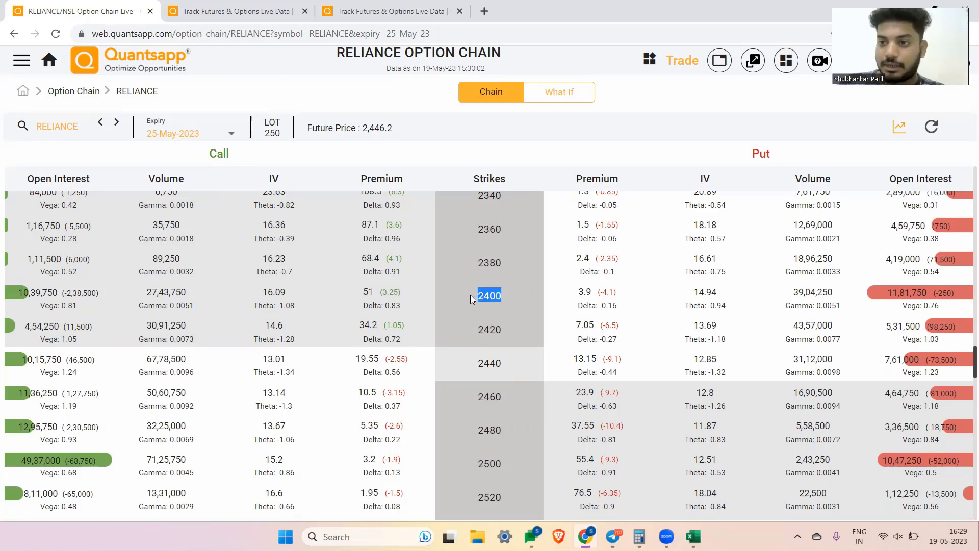
drag(402, 138, 362, 142)
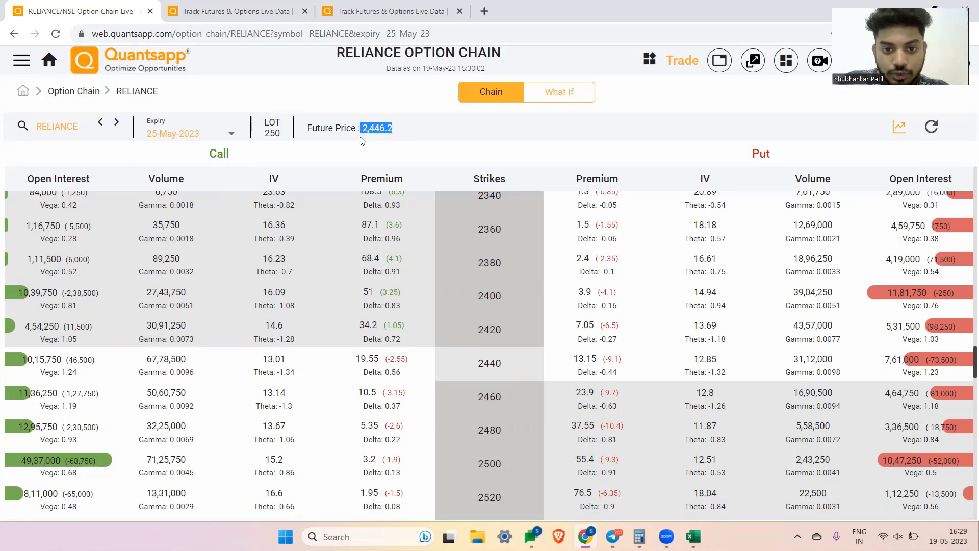
Switch back to the Excel workbook and clear the example calculation from cell I7.
key(alt+Tab)
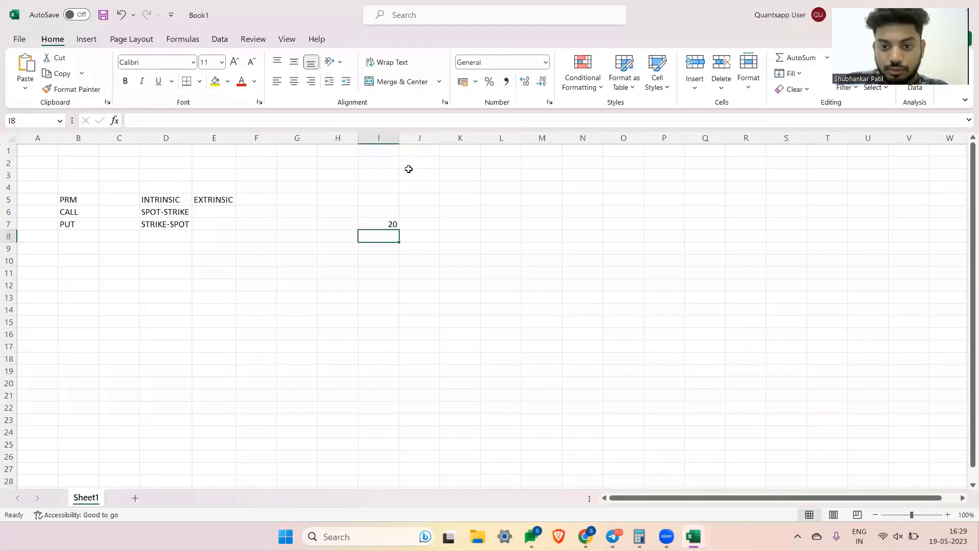
key(Right)
key(Up)
key(Left)
key(F2)
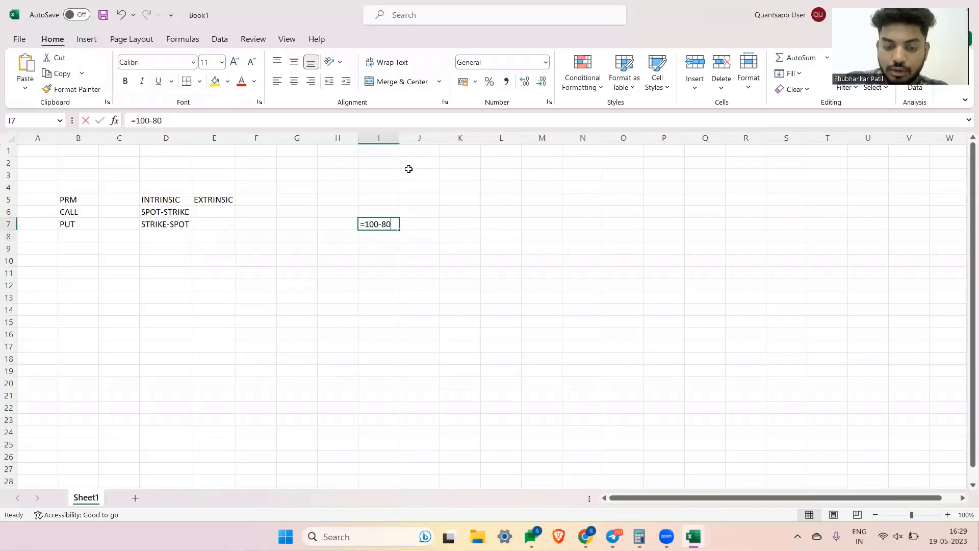
key(BackSpace)
key(BackSpace)
key(BackSpace)
key(BackSpace)
key(BackSpace)
key(BackSpace)
key(BackSpace)
key(BackSpace)
key(Tab)
Enter the headers SPOT in cell I6, STRIKE in K6 and INT.V in M6.
key(Left)
key(Up)
text(SPOT)
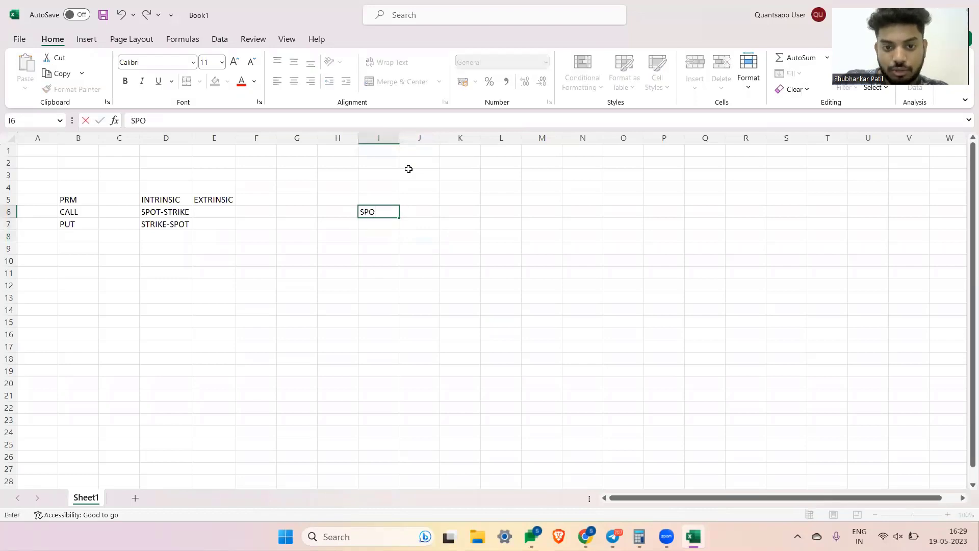
key(Tab)
key(Tab)
text(RI)
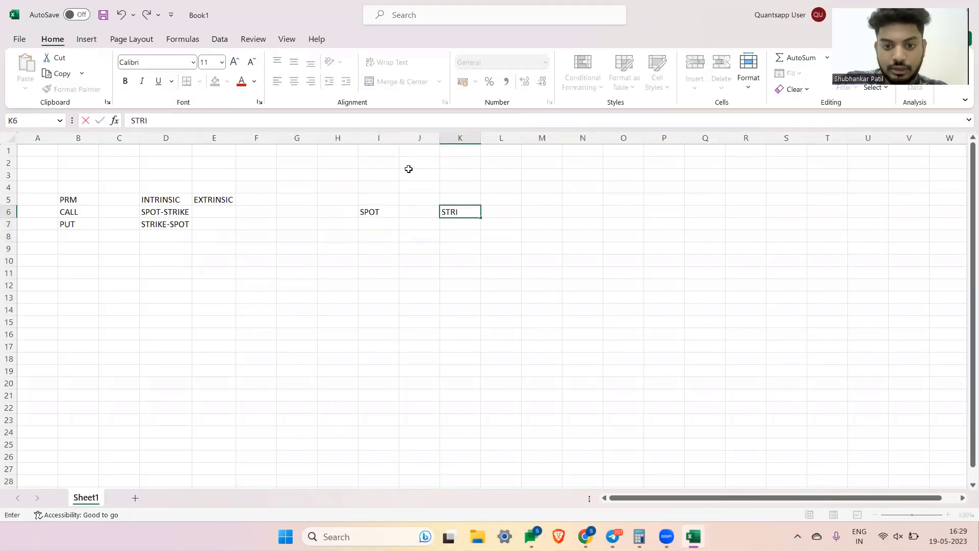
key(Tab)
key(Tab)
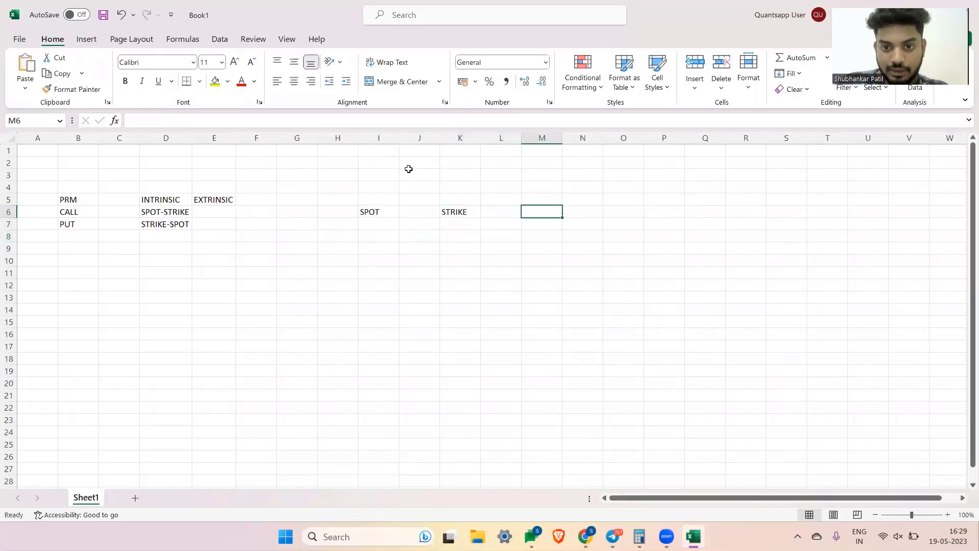
text(INT.V)
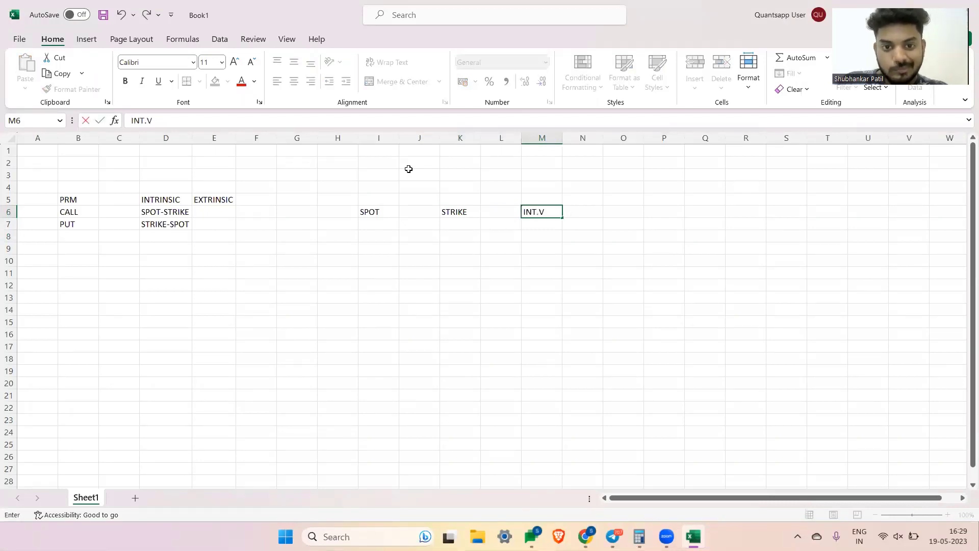
key(Return)
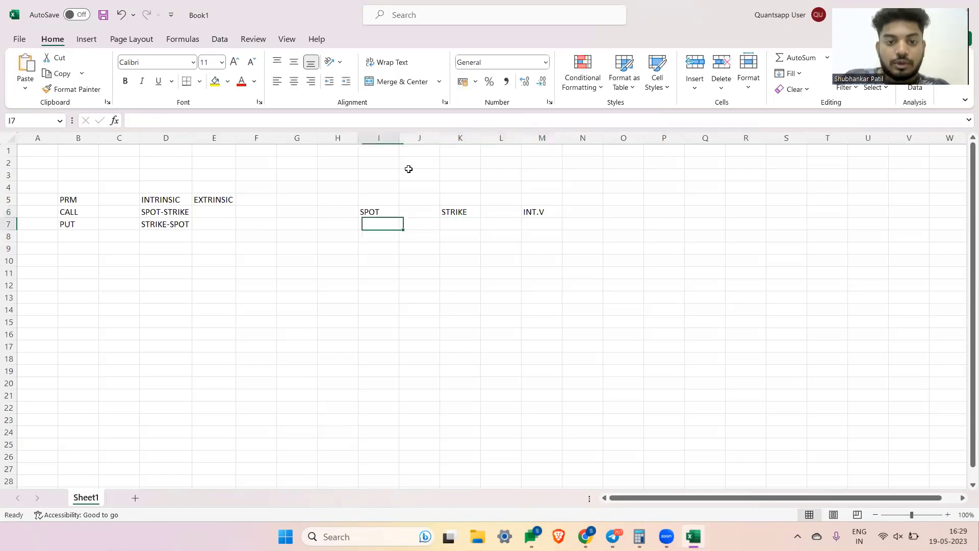
Check the future price in the browser's RELIANCE option chain and enter 2446 under SPOT in Excel cell I7.
key(alt+Tab)
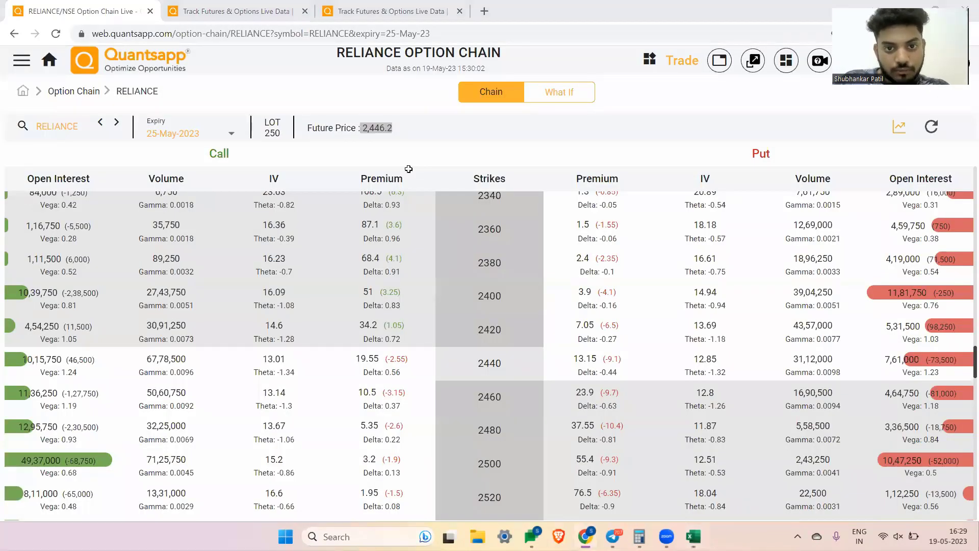
key(alt+Tab)
text(2,4)
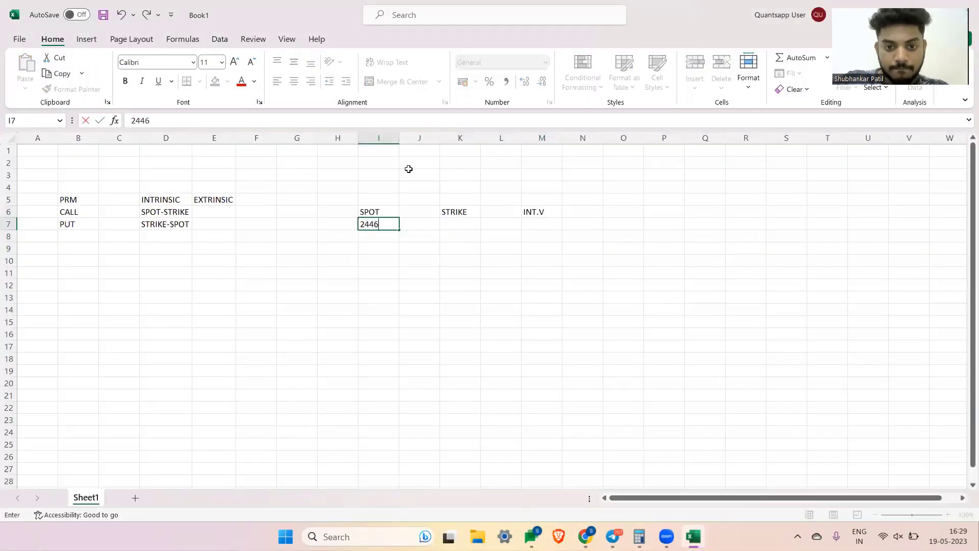
text(46)
key(Tab)
key(Tab)
Pick the 2400 strike in the browser's option chain and enter 2400 under STRIKE in Excel cell K7.
key(alt+Tab)
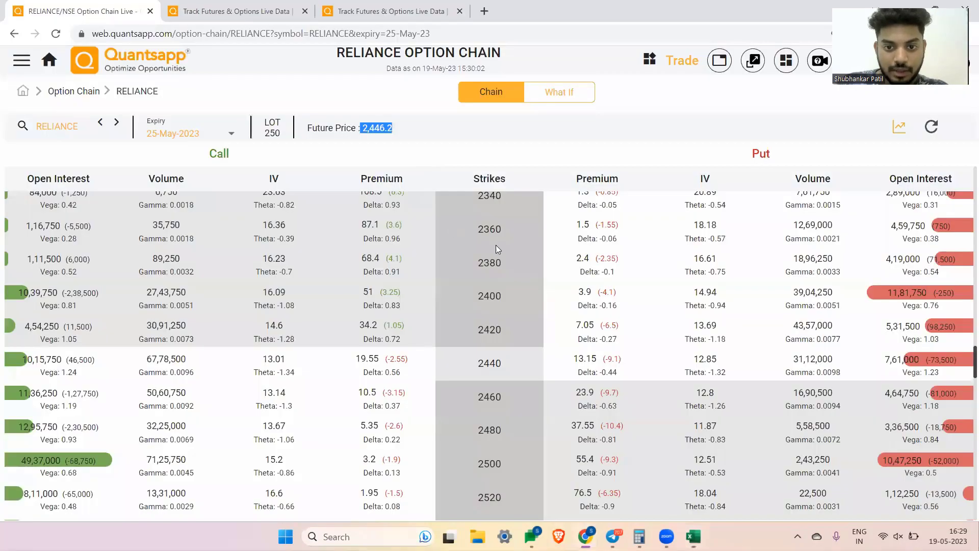
click(511, 287)
key(alt+Tab)
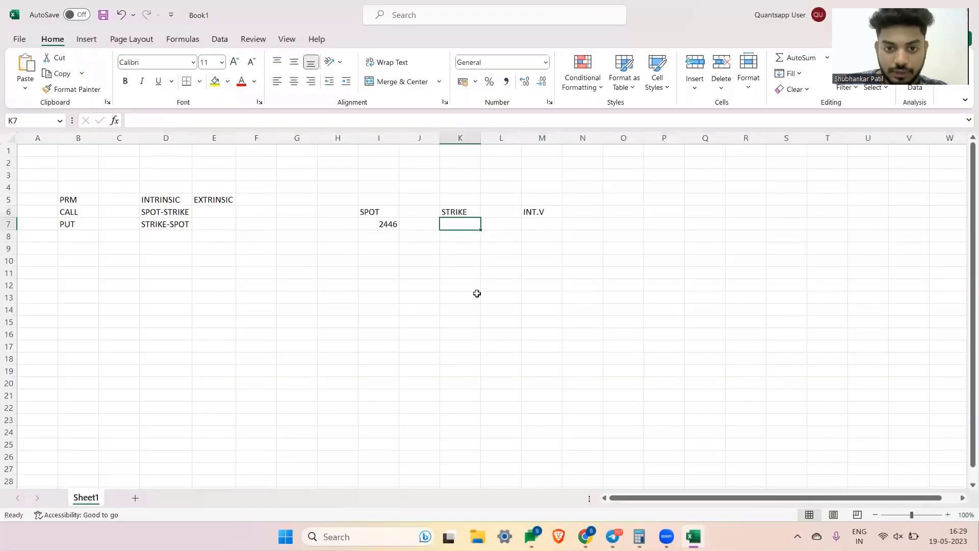
text(2400)
key(Tab)
Calculate the call's intrinsic value in cell M7 with the formula =I7-K7.
key(Tab)
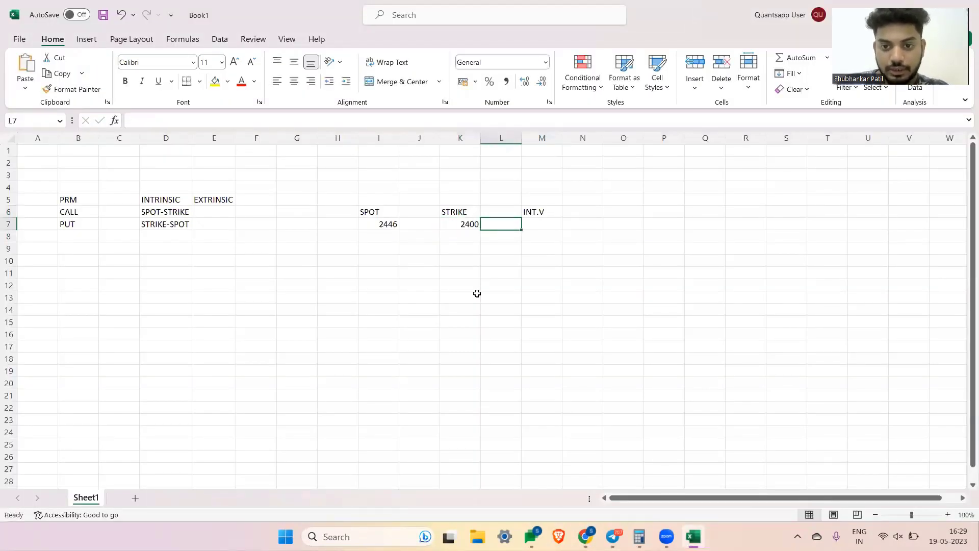
text(=)
key(Left)
key(Left)
key(Left)
key(Left)
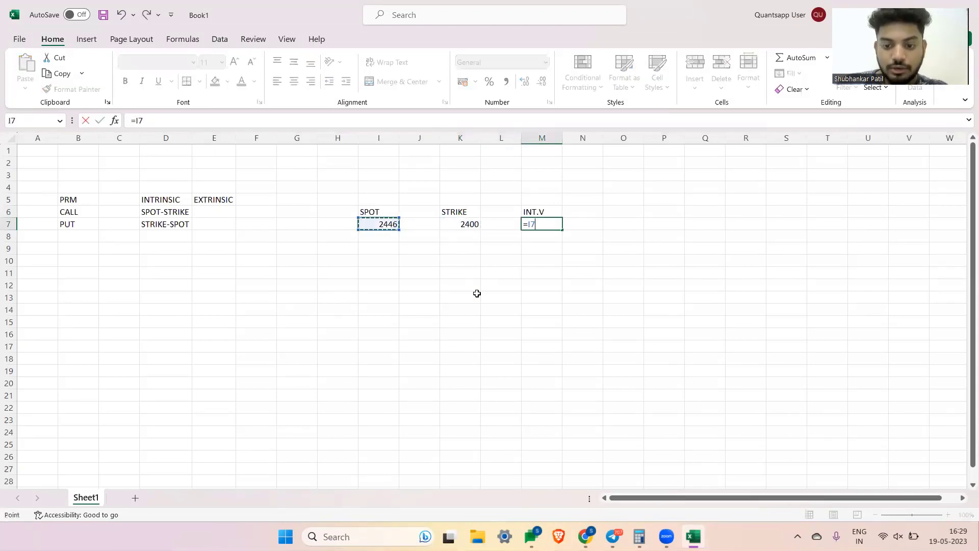
text(-)
key(Left)
key(Left)
key(Return)
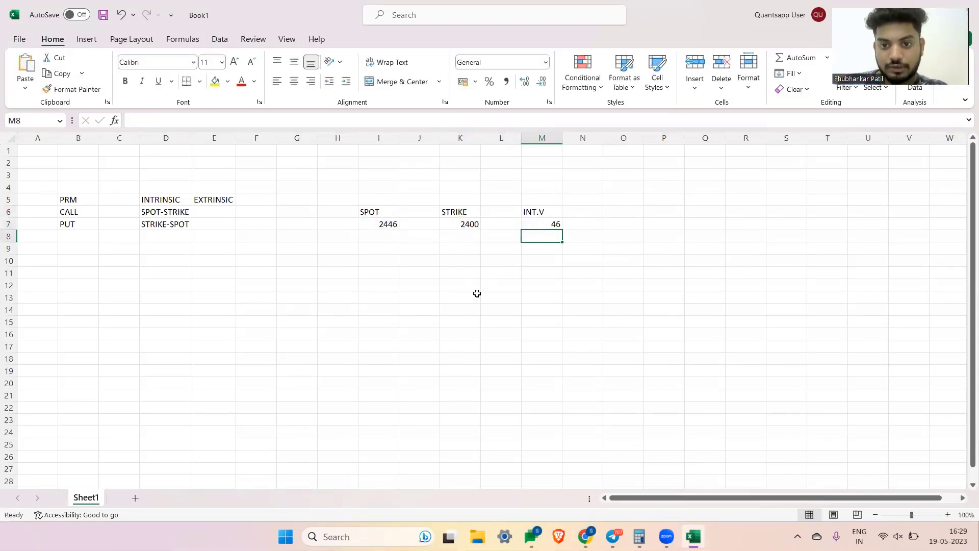
Switch to the browser's option chain and highlight the call premium of the 2400 strike.
key(Up)
key(alt+Tab)
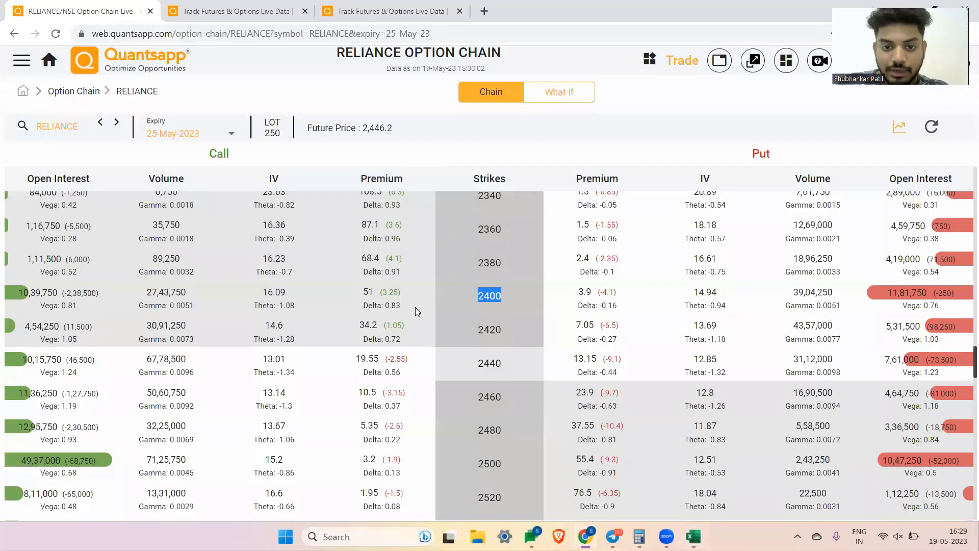
drag(361, 296, 383, 294)
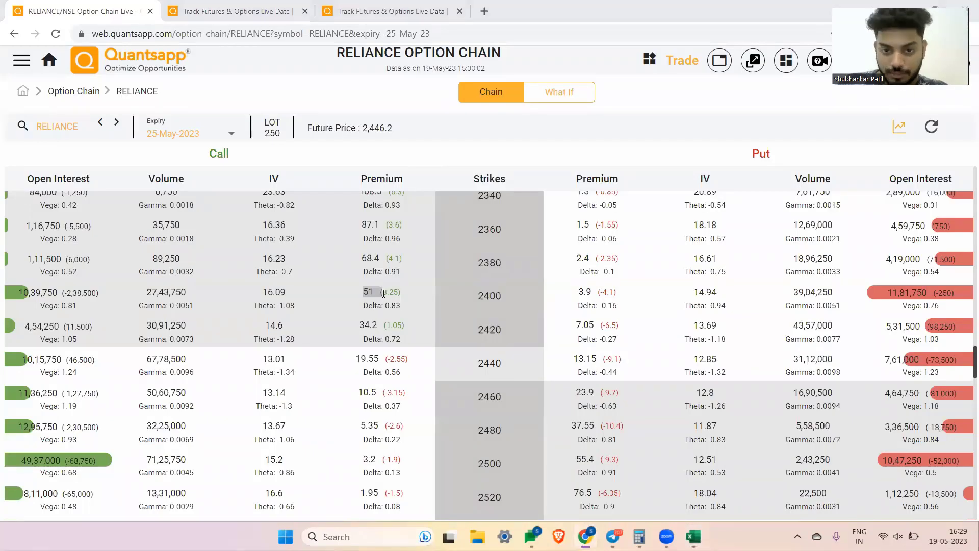
Pick the 2420 strike in the browser's option chain and enter 2420 under STRIKE in Excel cell K8.
key(alt+Tab)
click(386, 242)
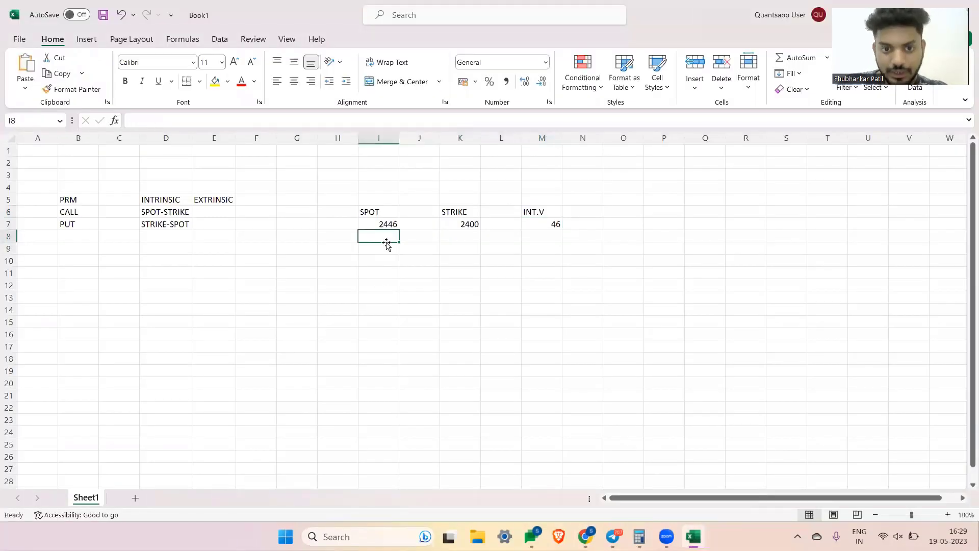
key(alt+Tab)
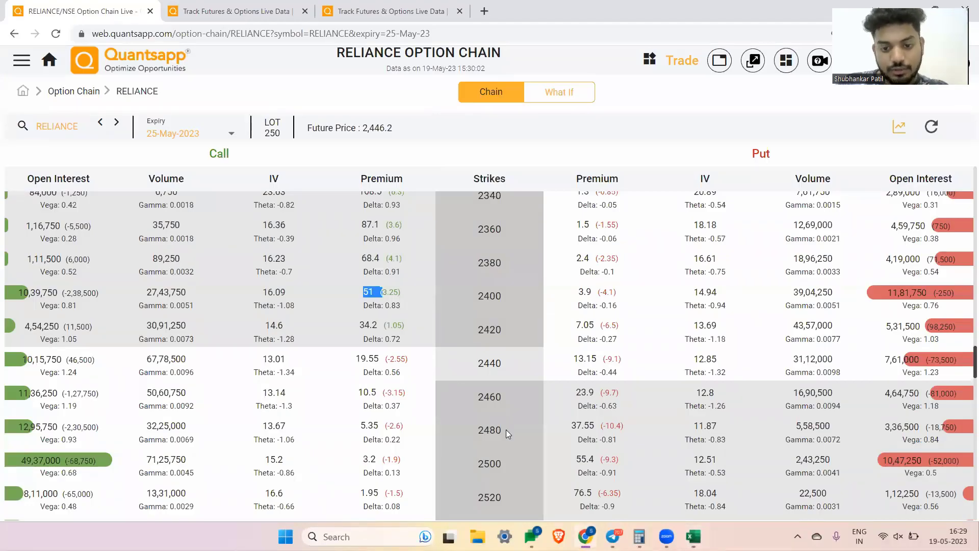
drag(506, 429, 474, 432)
click(510, 331)
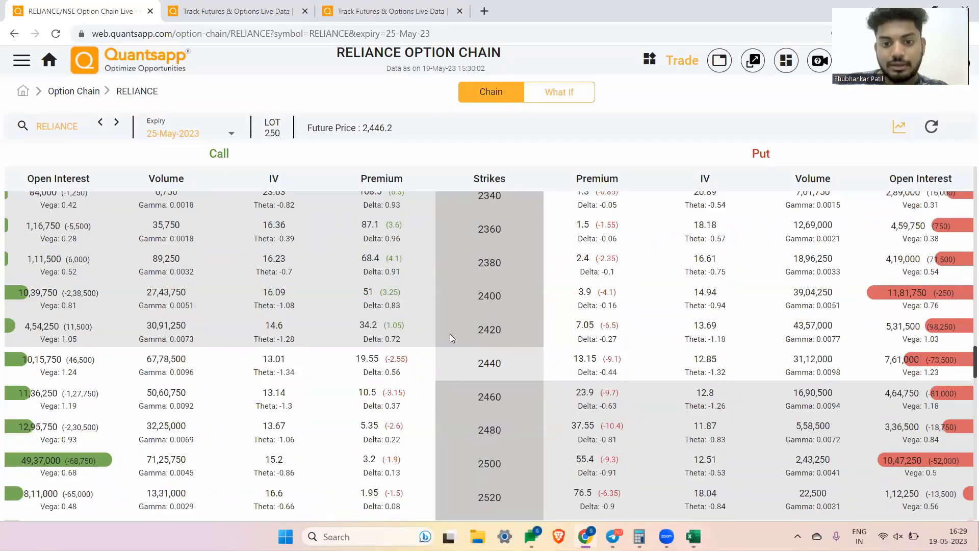
key(alt+Tab)
key(Right)
key(Right)
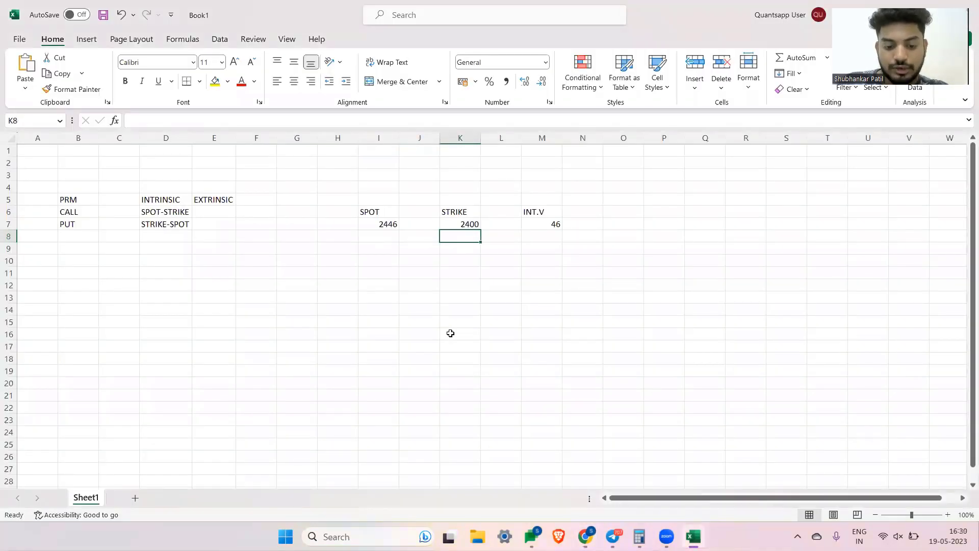
text(2420)
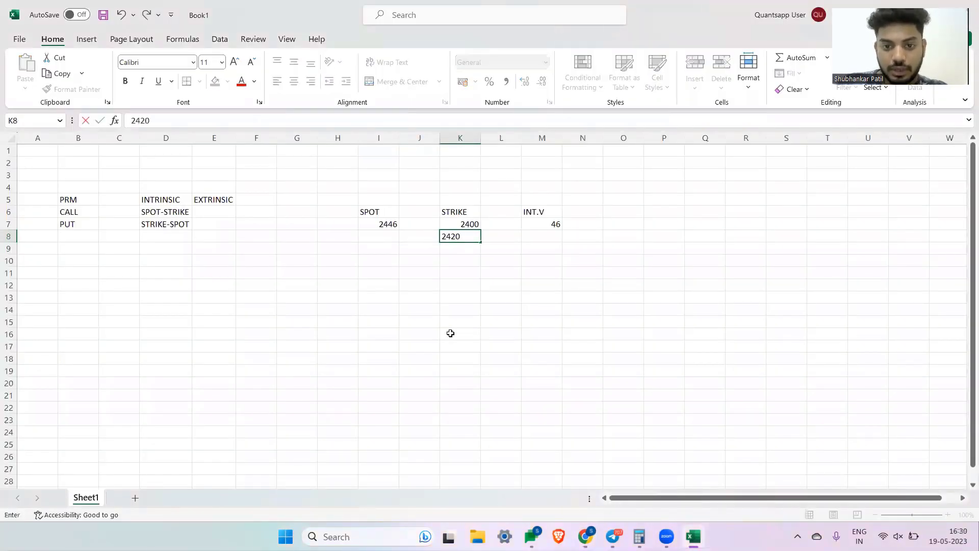
Copy the spot price from cell I7 into cell I8.
key(Left)
key(Left)
key(Up)
key(ctrl+c)
key(Down)
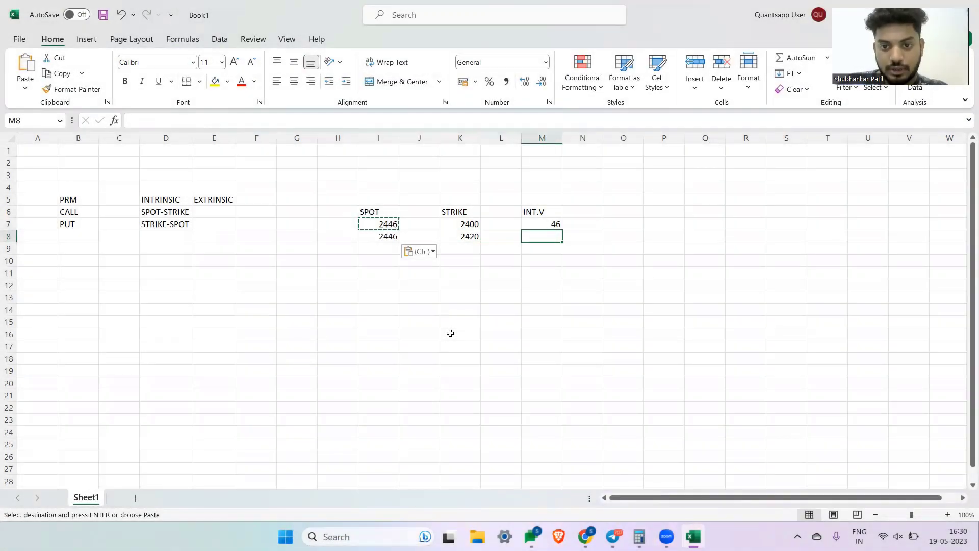
Copy the intrinsic value formula from cell M7 into cell M8.
key(Up)
key(ctrl+c)
key(Down)
key(ctrl+v)
Check the next strike in the browser's option chain and enter 2440 under STRIKE in Excel cell K9.
key(Down)
key(Left)
key(Left)
key(Left)
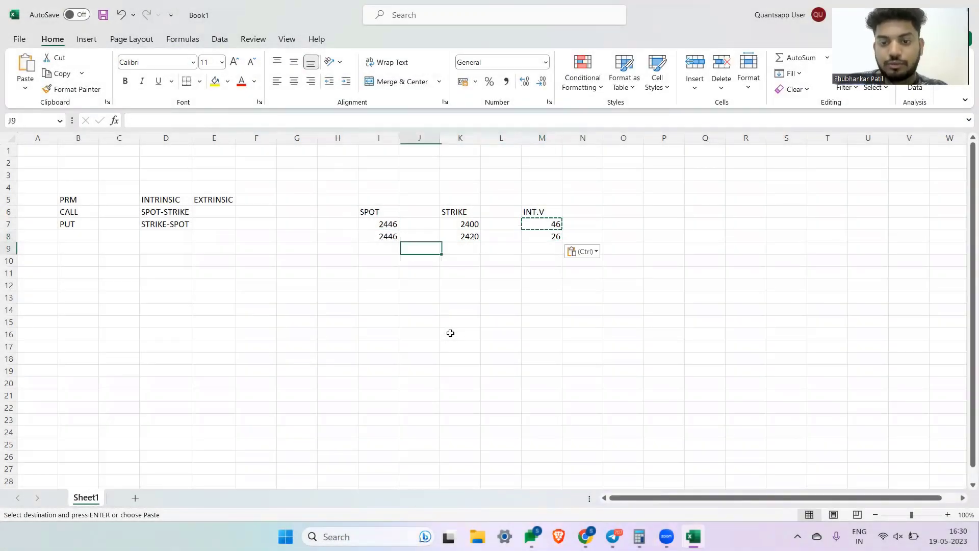
key(Right)
key(Up)
key(Down)
key(alt+Tab)
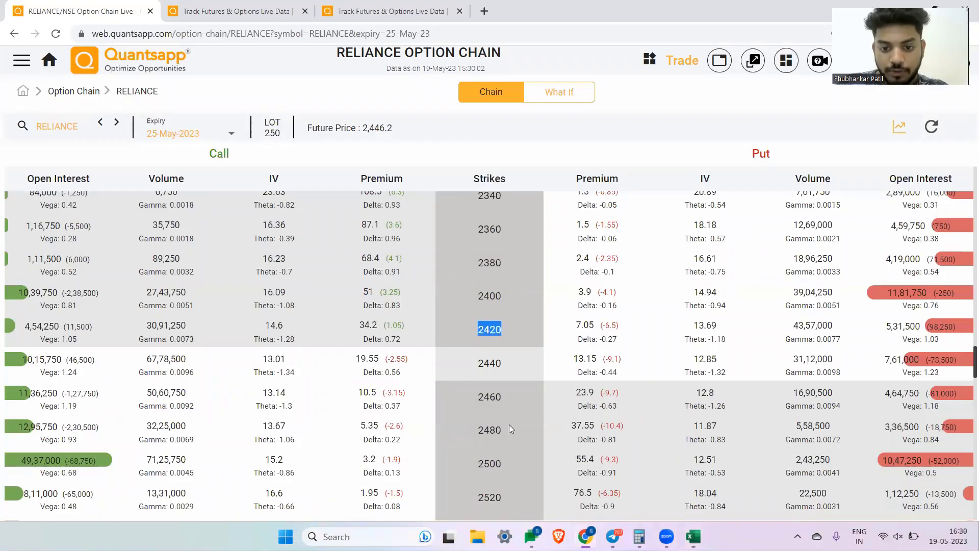
key(alt+Tab)
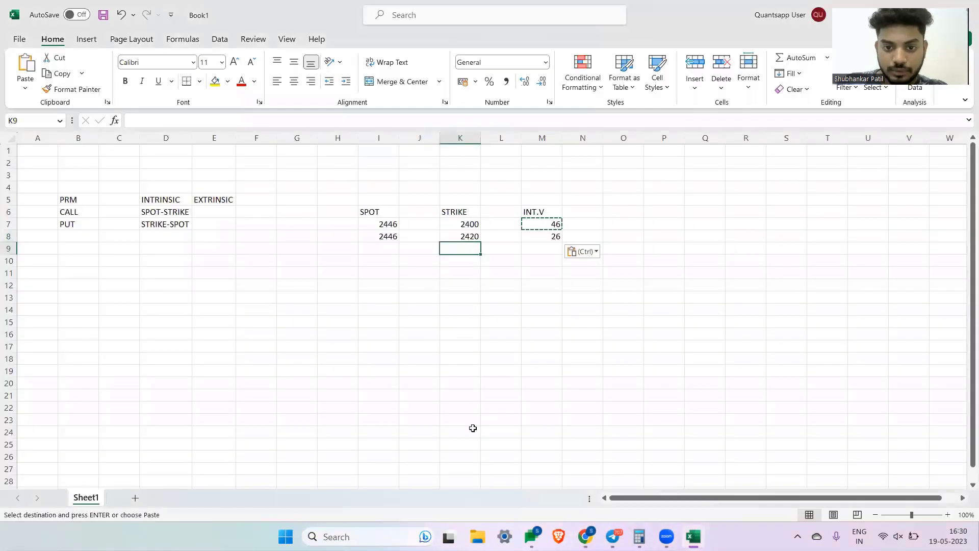
key(Escape)
text(24)
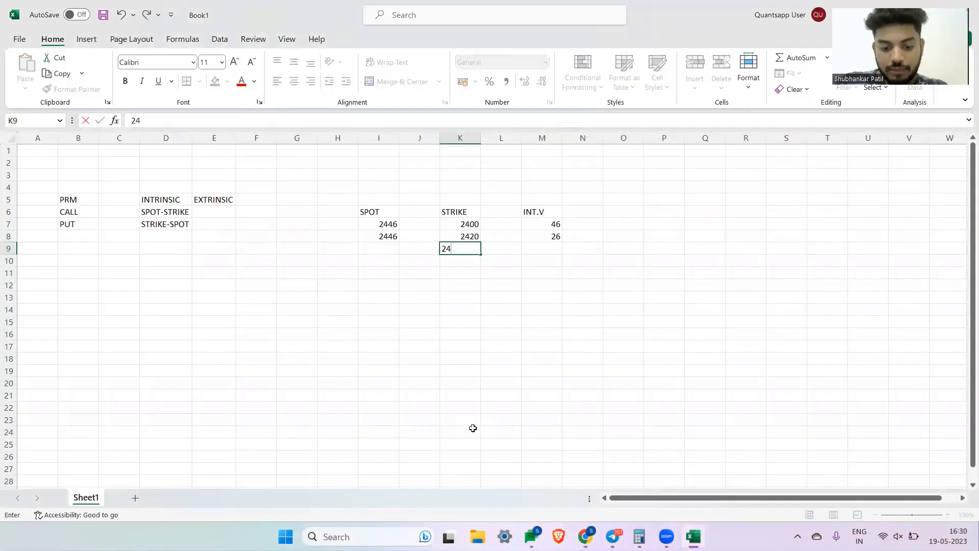
text(40)
key(Tab)
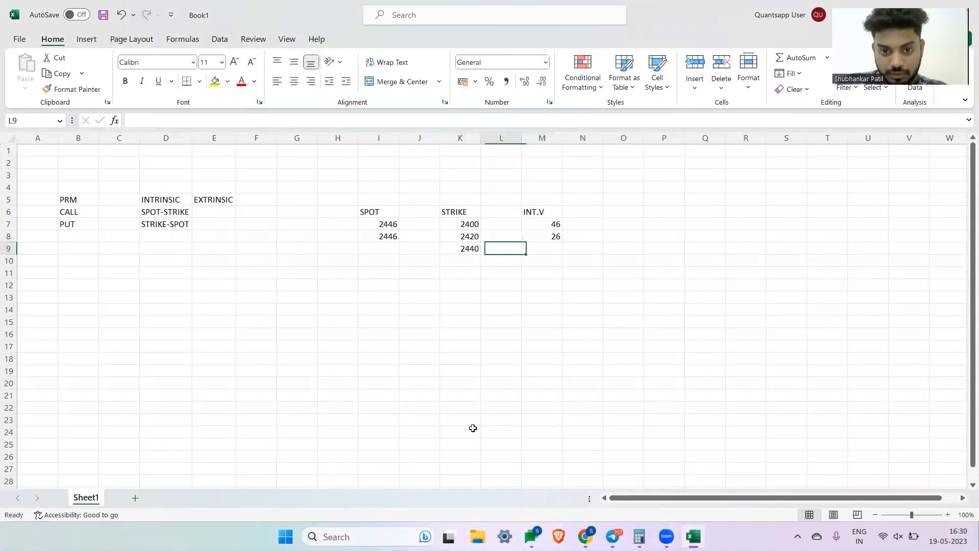
Copy the spot price from cell I8 into cell I9.
key(Left)
key(Left)
key(Left)
key(Up)
key(ctrl+c)
key(Down)
key(ctrl+v)
Copy the intrinsic value formula from cell M8 into cell M9.
key(Right)
key(Right)
key(Right)
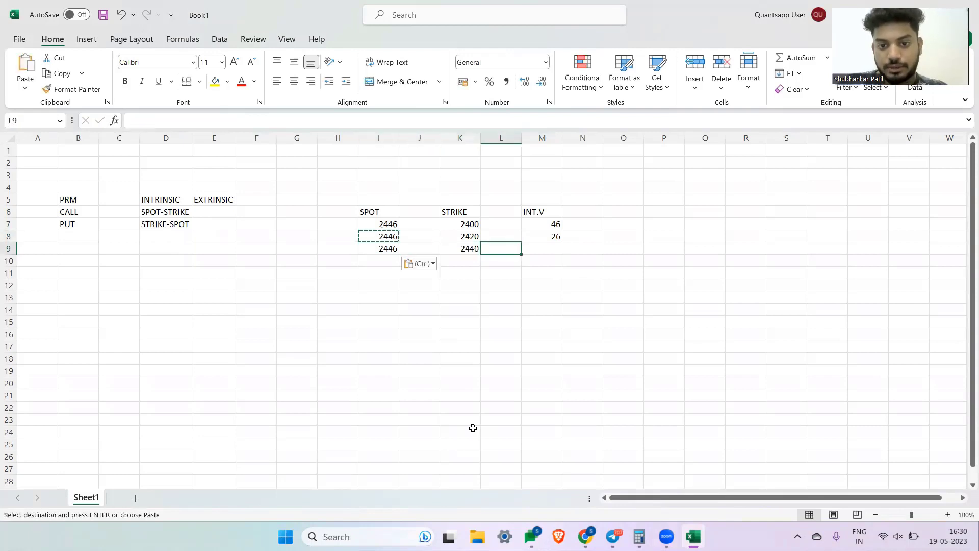
key(Right)
key(Up)
key(ctrl+c)
key(Down)
key(ctrl+v)
Switch to the browser's option chain, check the call premium of the 2440 strike, and return to Excel.
key(Down)
key(Left)
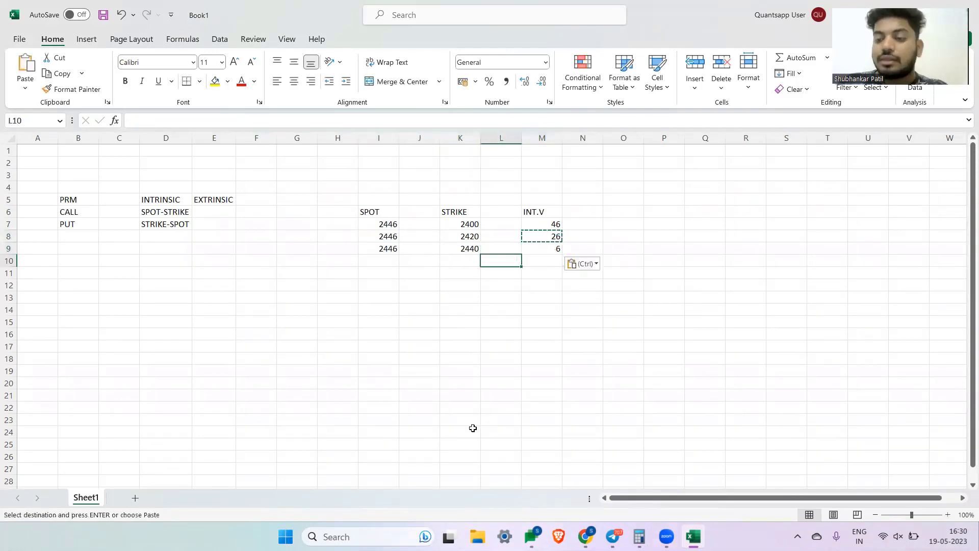
key(Left)
key(Left)
key(alt+Tab)
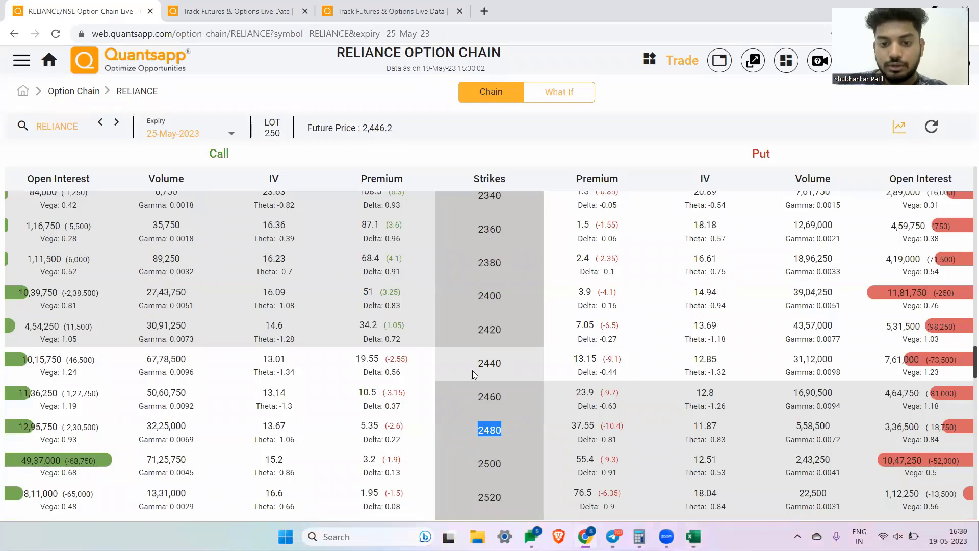
drag(514, 369, 450, 365)
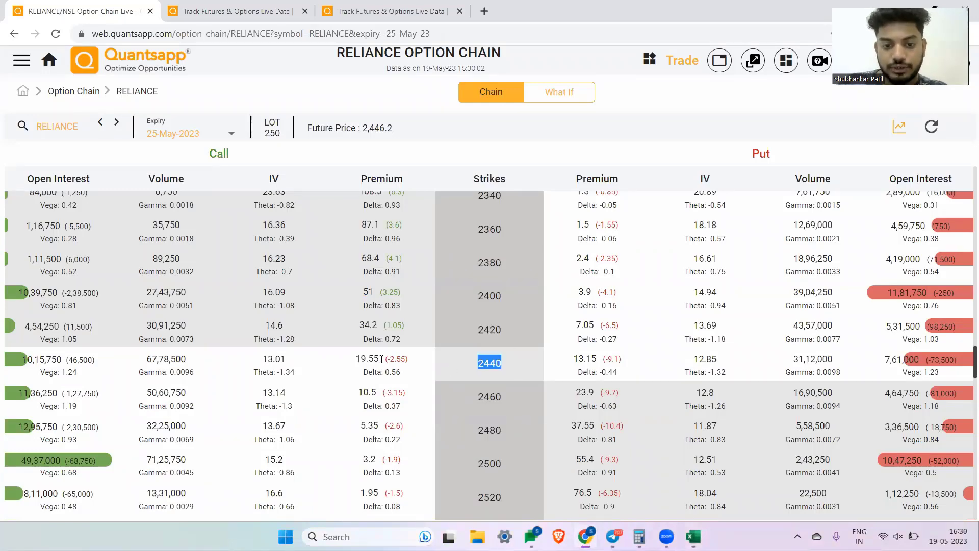
click(361, 359)
key(alt+Tab)
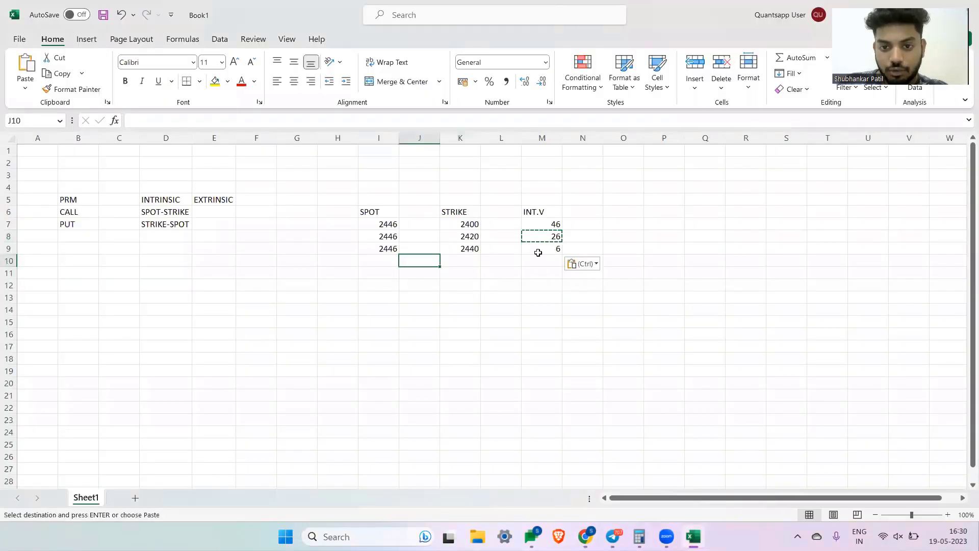
Pick the 2460 strike in the browser's option chain and enter 2460 under STRIKE in Excel cell K10.
key(alt+Tab)
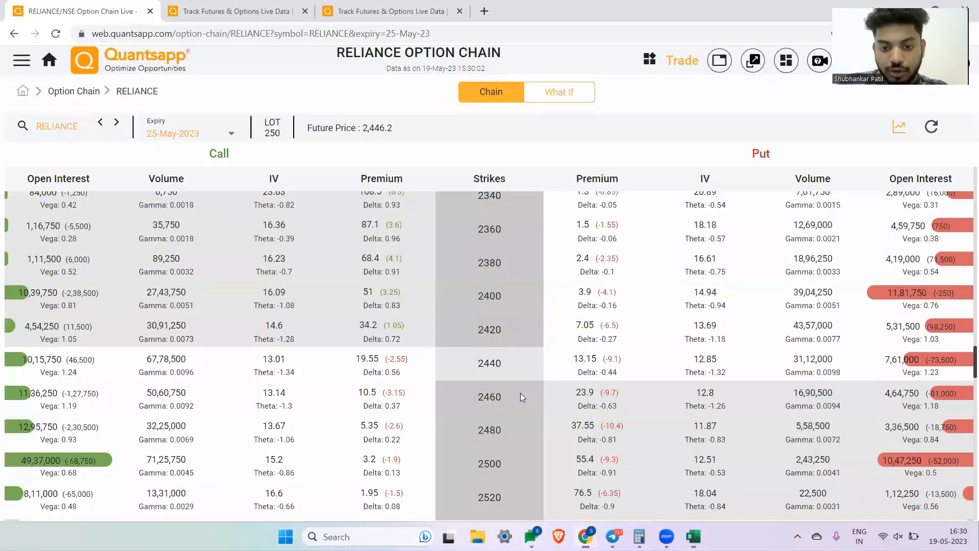
drag(505, 398, 461, 401)
key(alt+Tab)
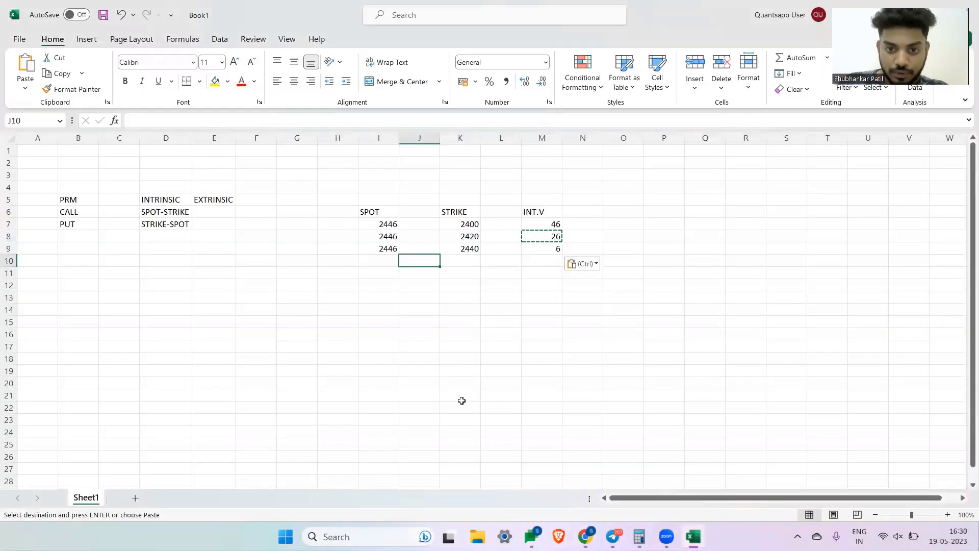
key(Right)
text(2)
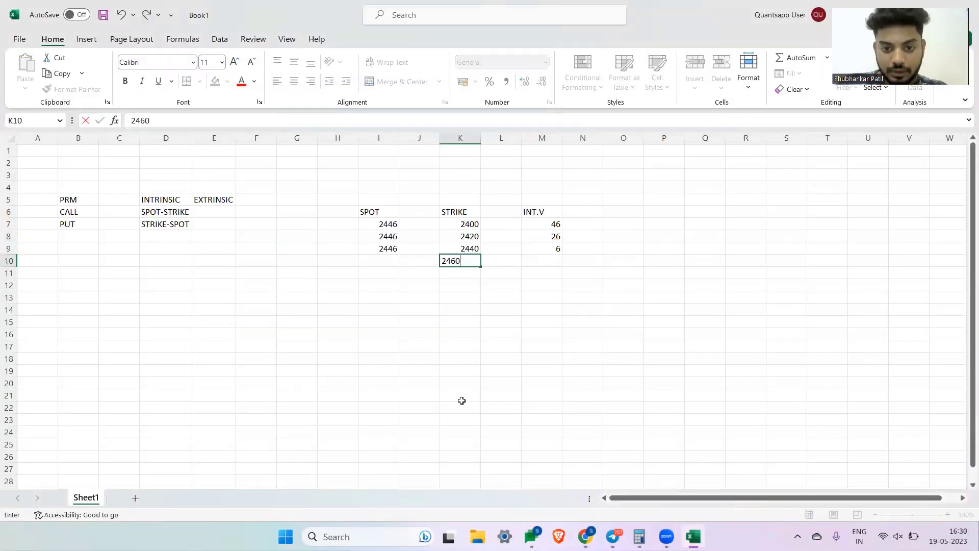
text(460)
Copy the spot price from cell I9 into cell I10.
key(Left)
key(Left)
key(Up)
key(ctrl+c)
key(Down)
key(ctrl+v)
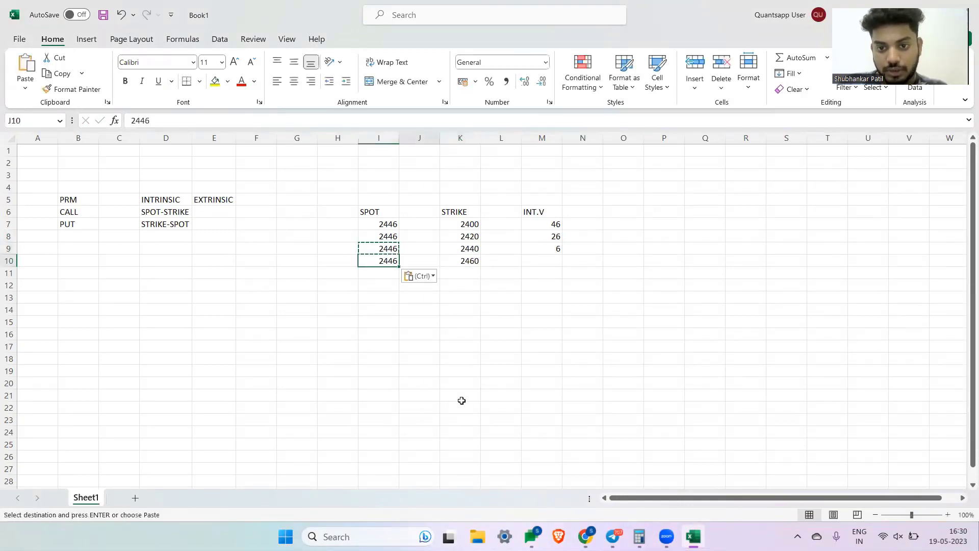
Copy the intrinsic value formula from cell M9 into cell M10.
key(Right)
key(Right)
key(Right)
key(Right)
key(Up)
key(ctrl+c)
key(Down)
key(ctrl+v)
Enter 0 in cell N10 beside the 2460 strike's intrinsic value and check the option chain in the browser.
key(Left)
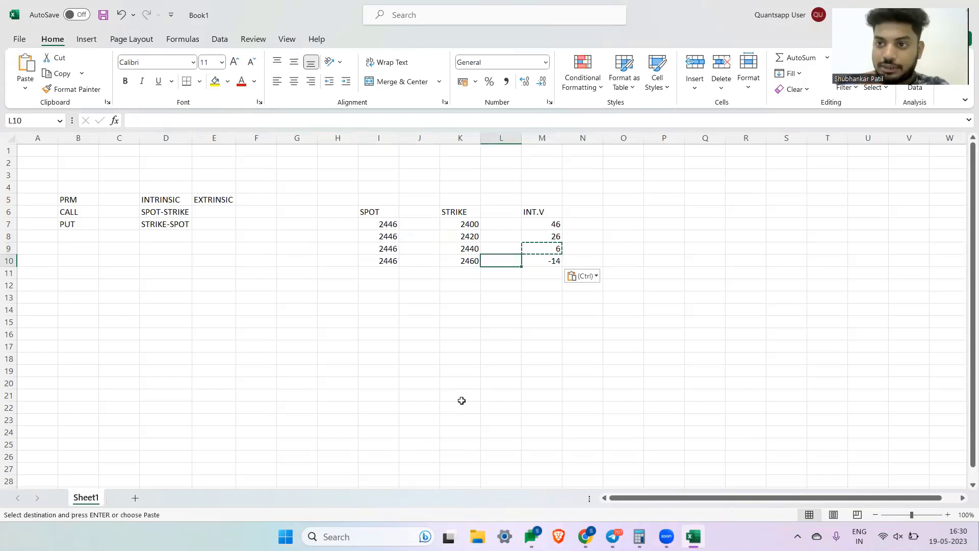
key(Right)
key(Right)
key(Escape)
text(0)
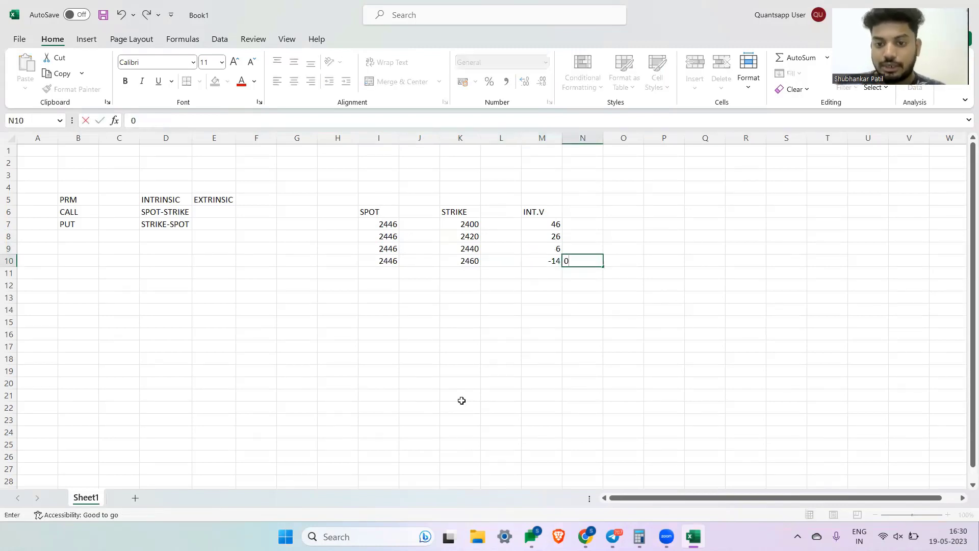
key(Left)
key(alt+Tab)
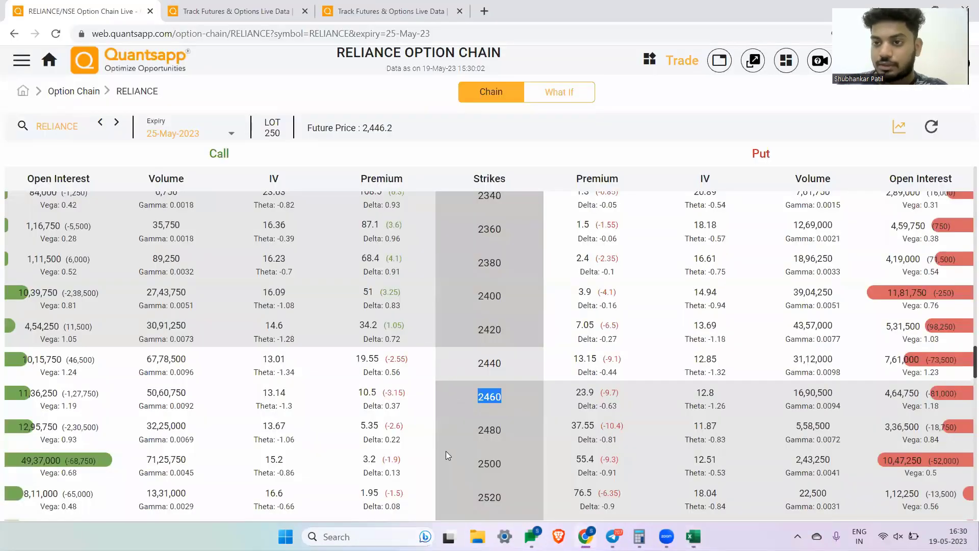
key(alt+Tab)
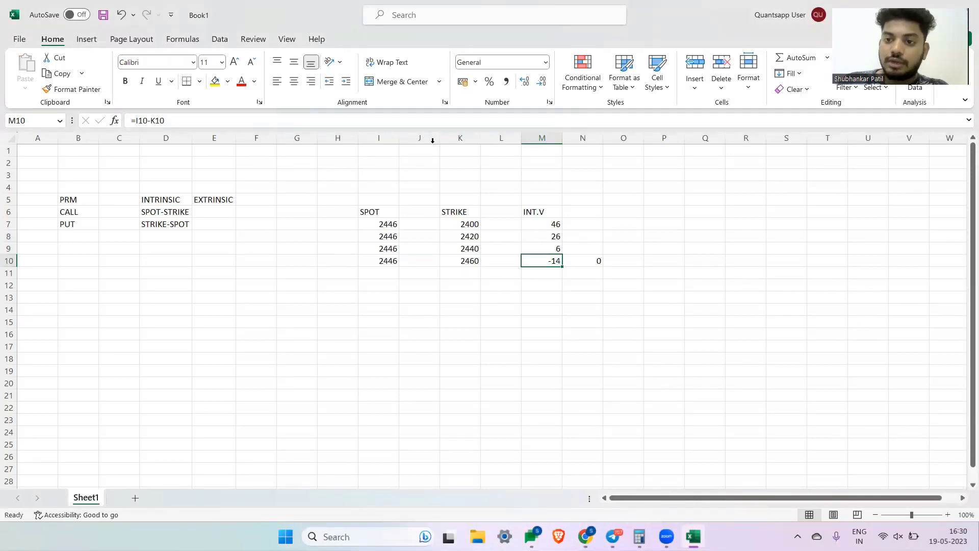
Clear the call intrinsic values in cells M7 to M10 and the 0 in cell N10.
drag(558, 223, 556, 269)
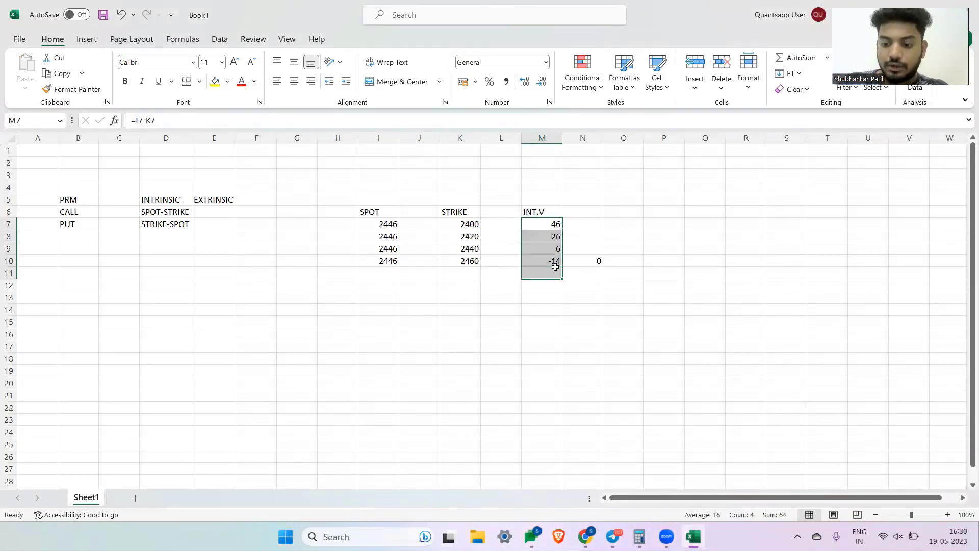
key(F2)
key(BackSpace)
click(631, 275)
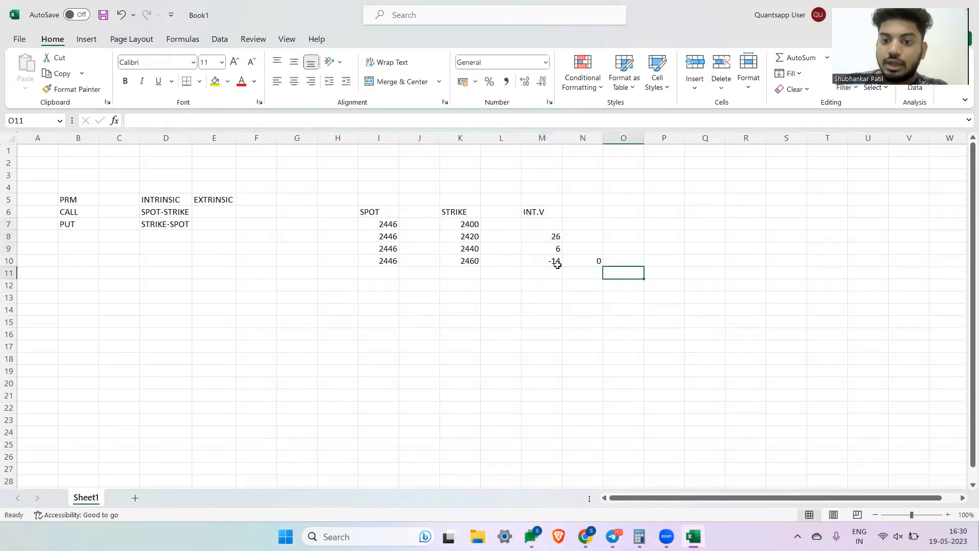
drag(550, 238, 588, 263)
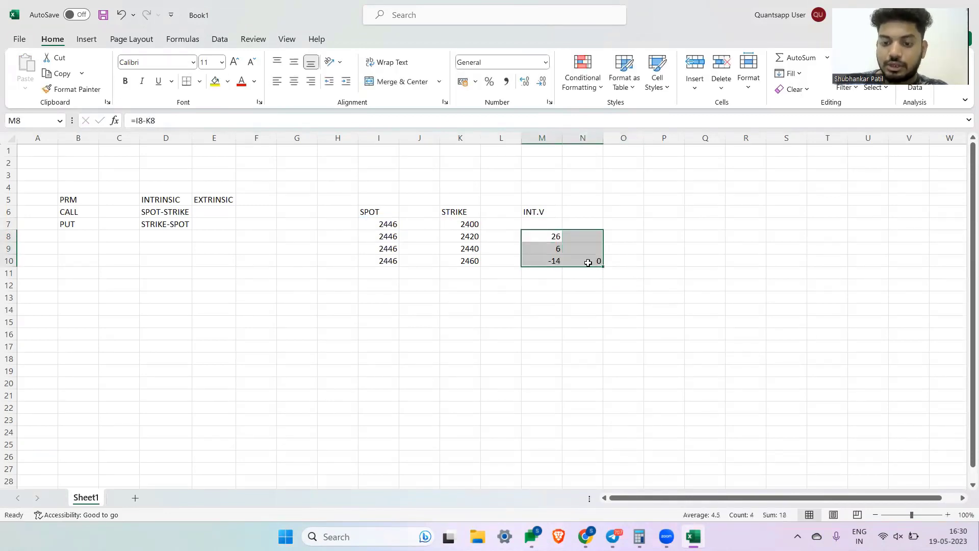
key(BackSpace)
key(Right)
key(Down)
key(Left)
key(shift+Down)
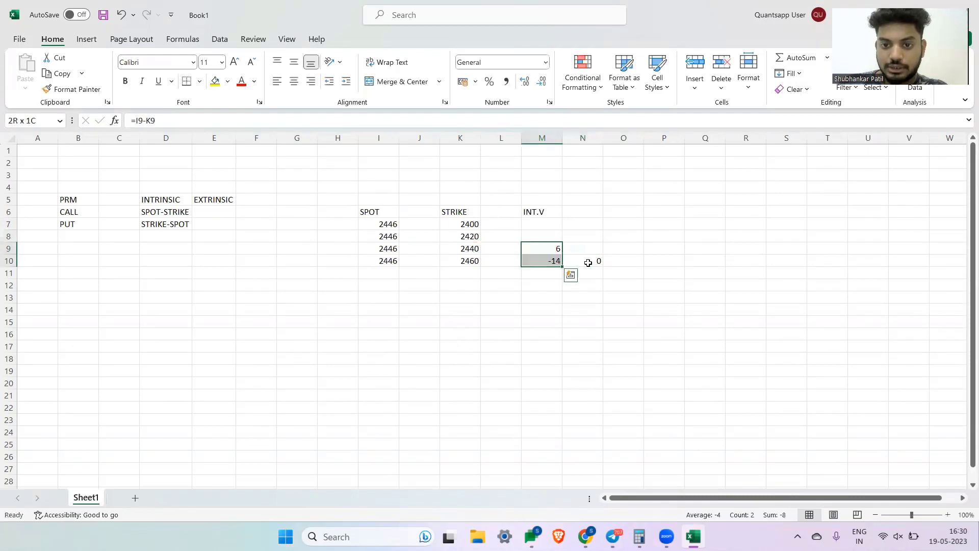
key(shift+Right)
key(Delete)
Enter the put intrinsic value formula =K10-I10 in cell M10.
click(556, 263)
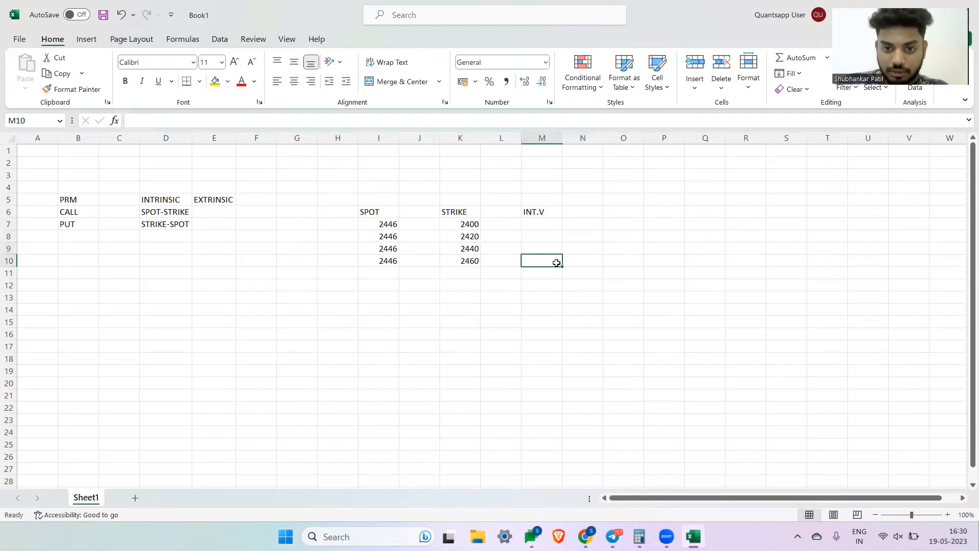
text(=)
key(Left)
key(Left)
key(Left)
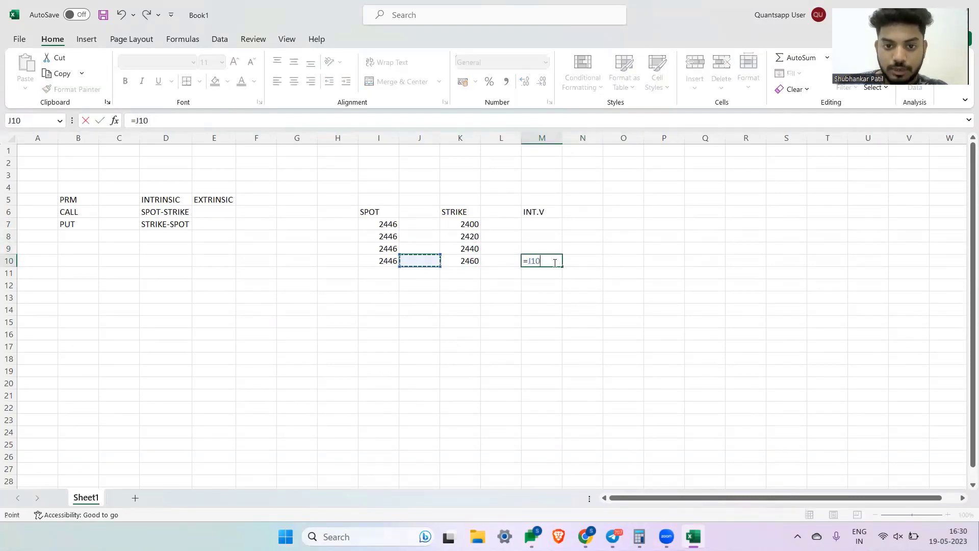
key(Right)
text(-)
key(Left)
key(Left)
key(Left)
key(Left)
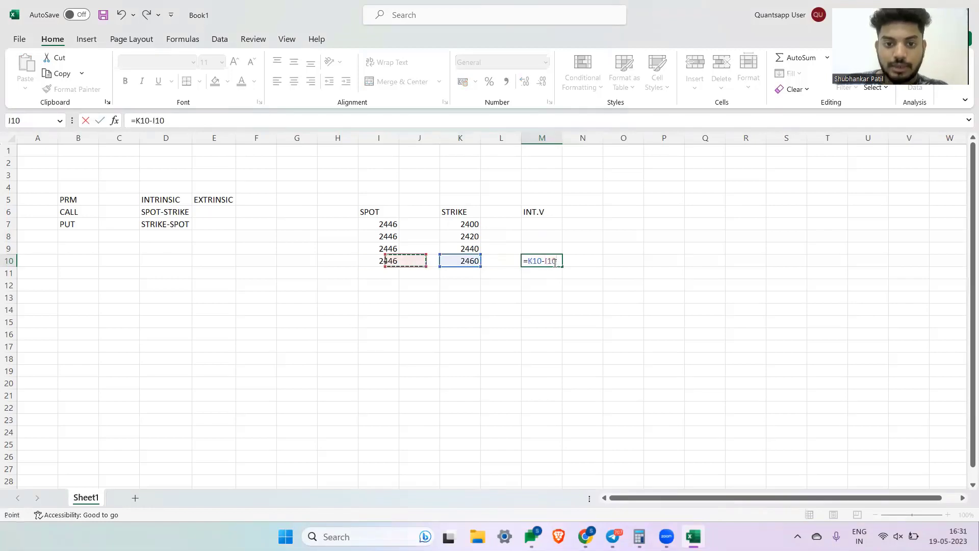
key(Return)
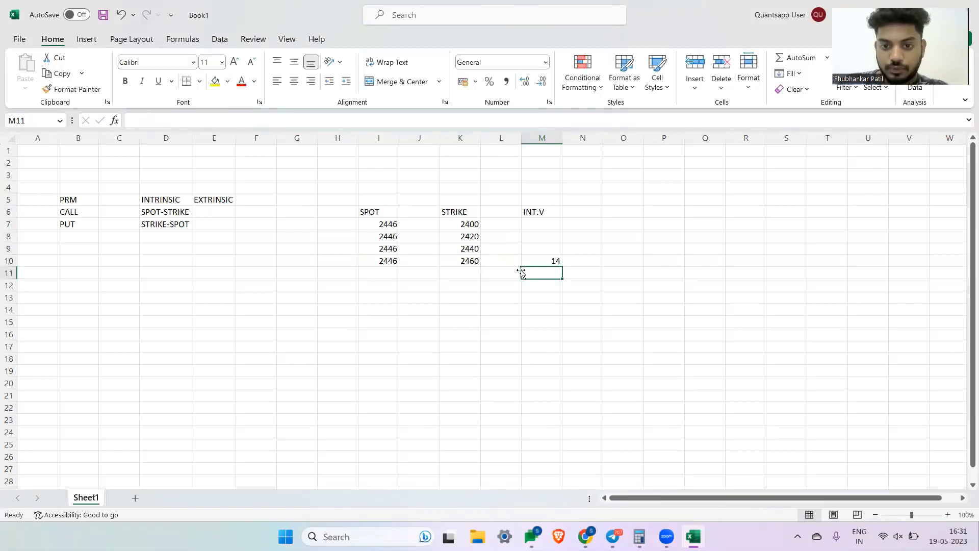
Copy the put intrinsic value formula from cell M10 into cells M7 to M9.
key(Up)
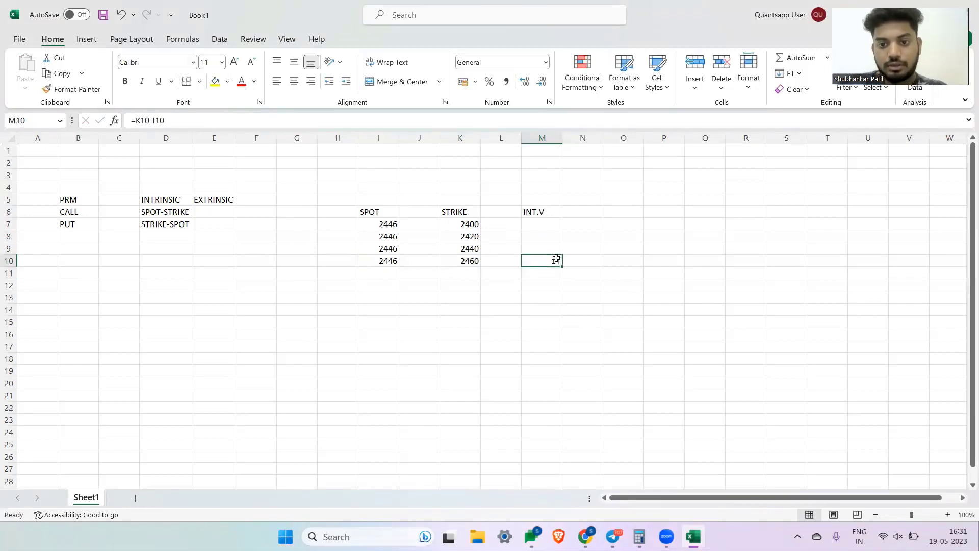
key(ctrl+c)
key(Up)
key(shift+Up)
key(shift+Up)
key(shift+Up)
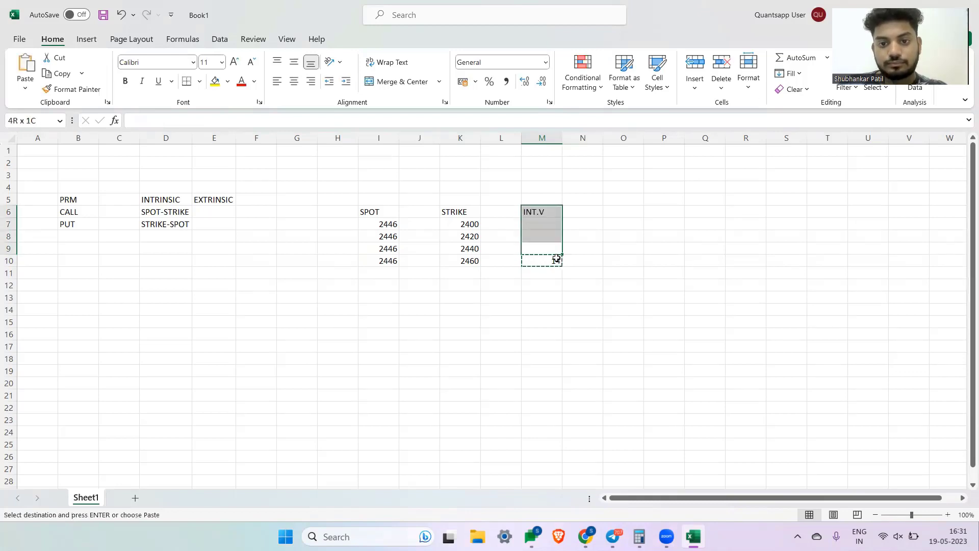
key(shift+Down)
key(ctrl+v)
click(514, 300)
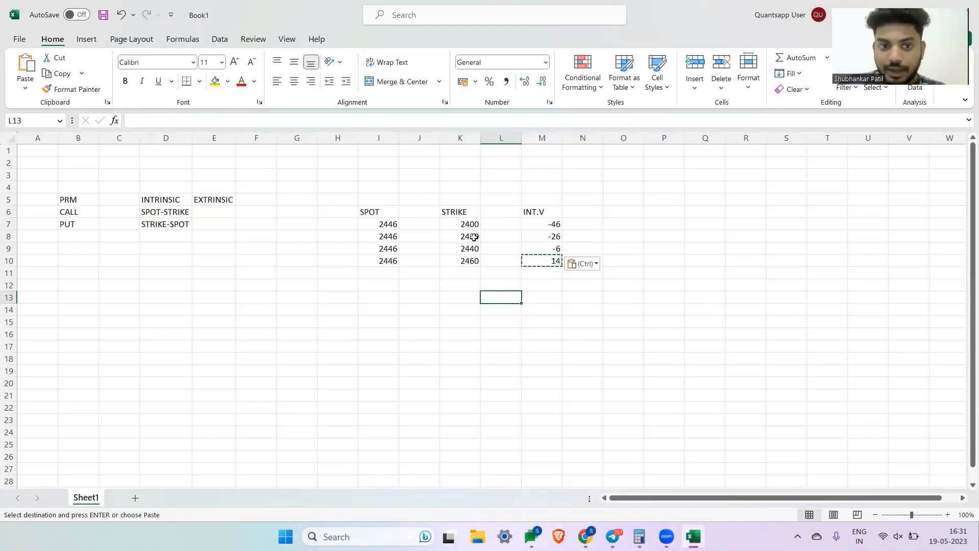
Enter "TV, IV, ROI" in cell F5 beside EXTRINSIC and widen column F slightly to fit the text.
key(alt+Tab)
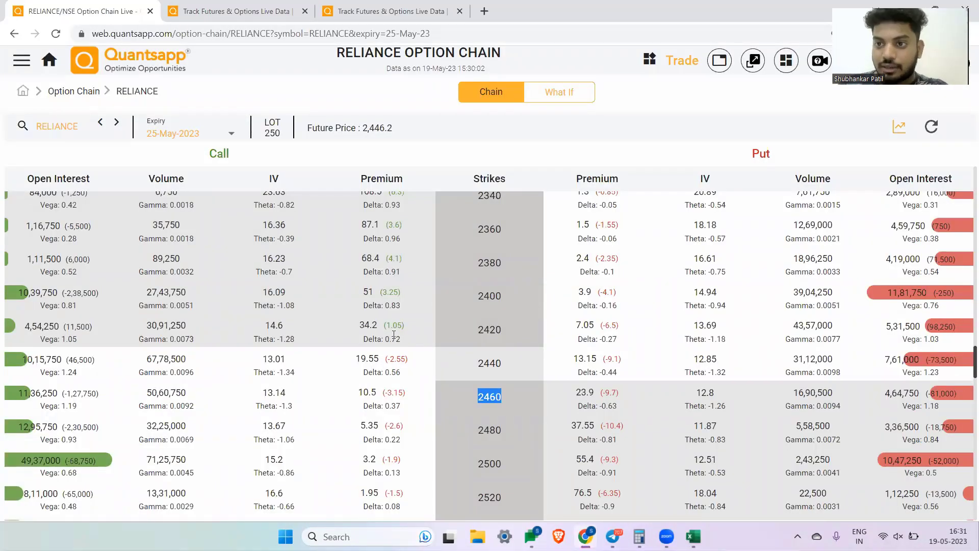
key(alt+Tab)
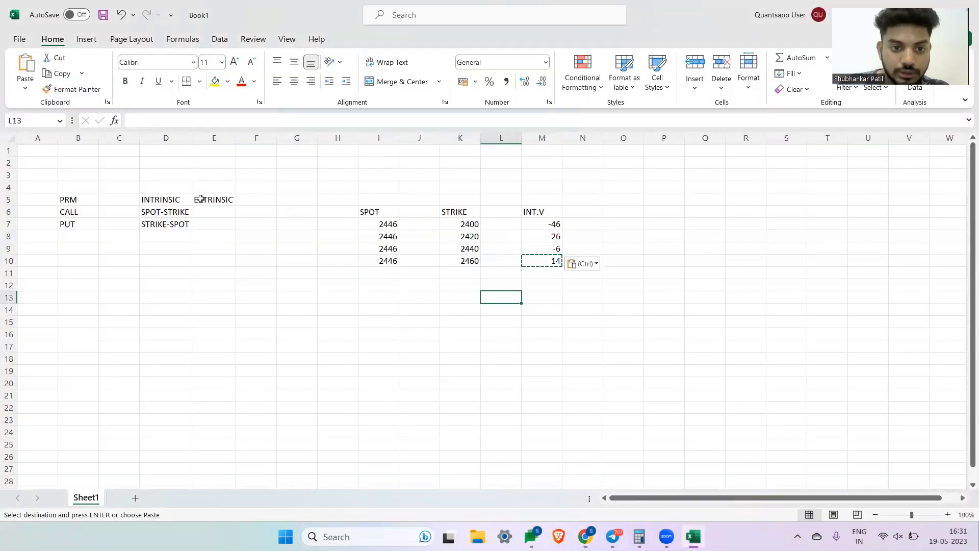
drag(202, 199, 224, 204)
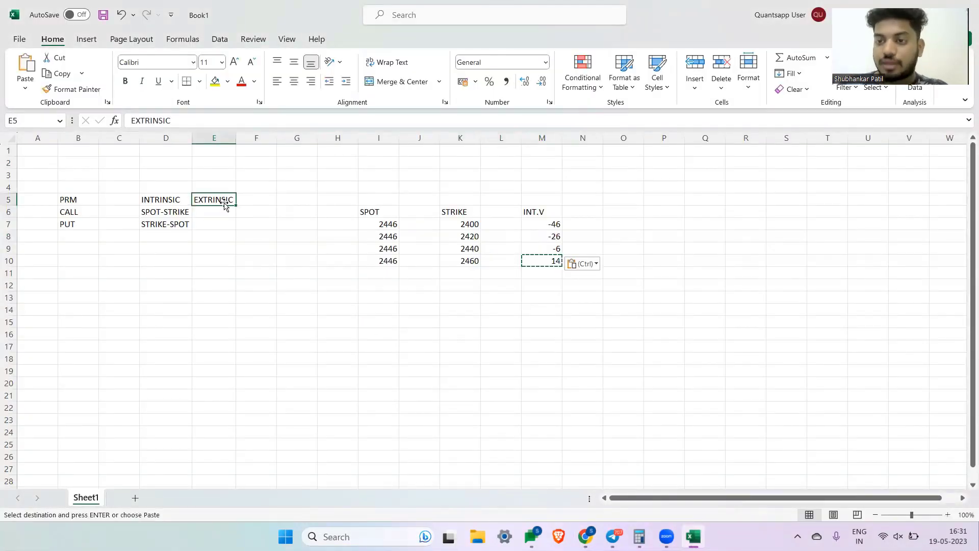
key(Right)
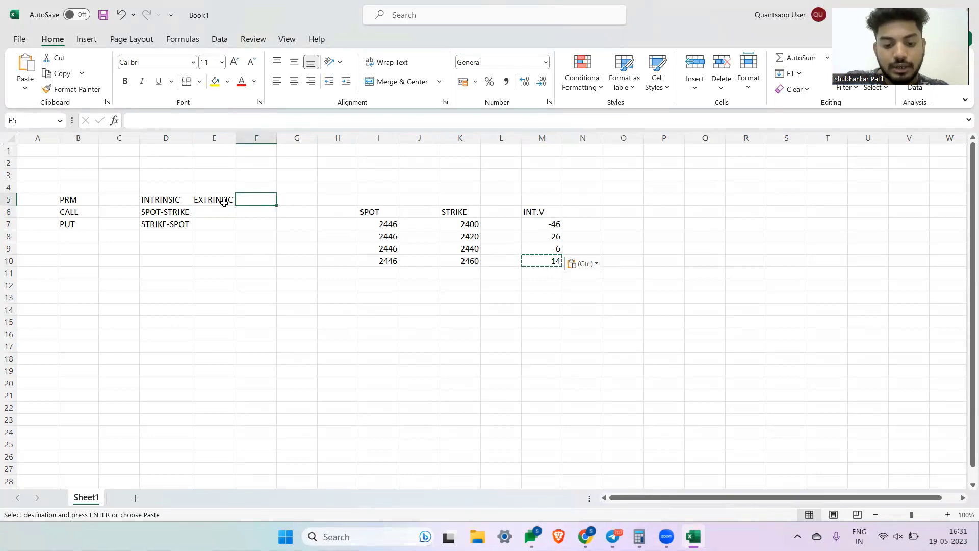
text(TV,)
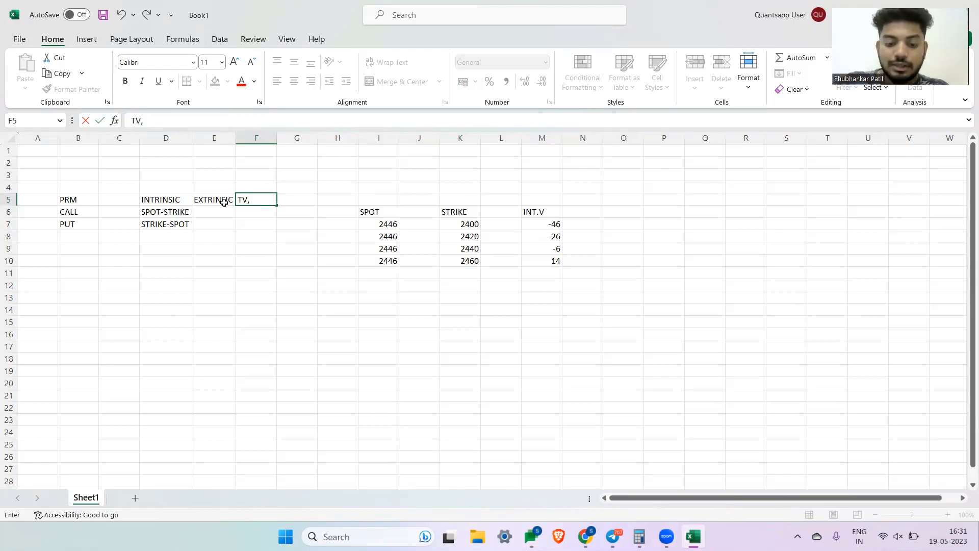
text(IV, ROI)
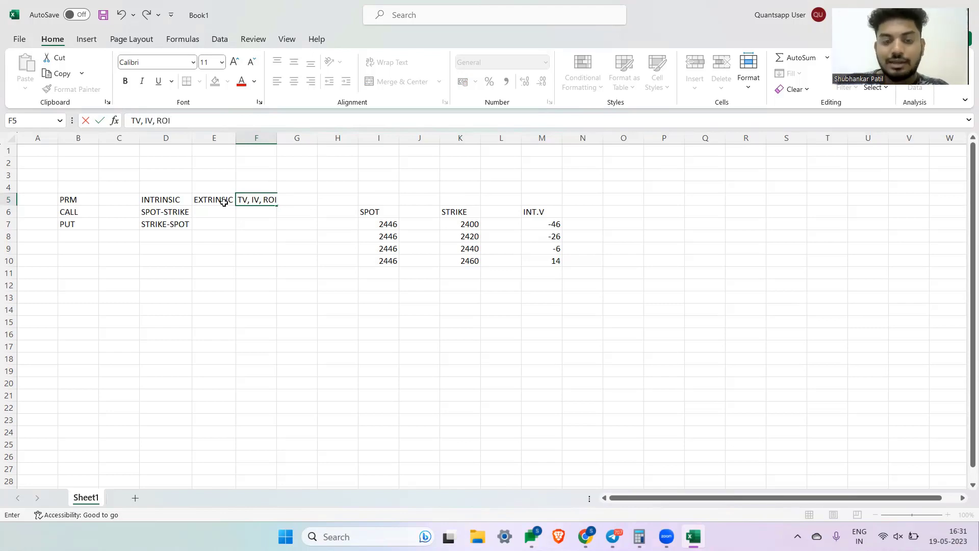
click(347, 165)
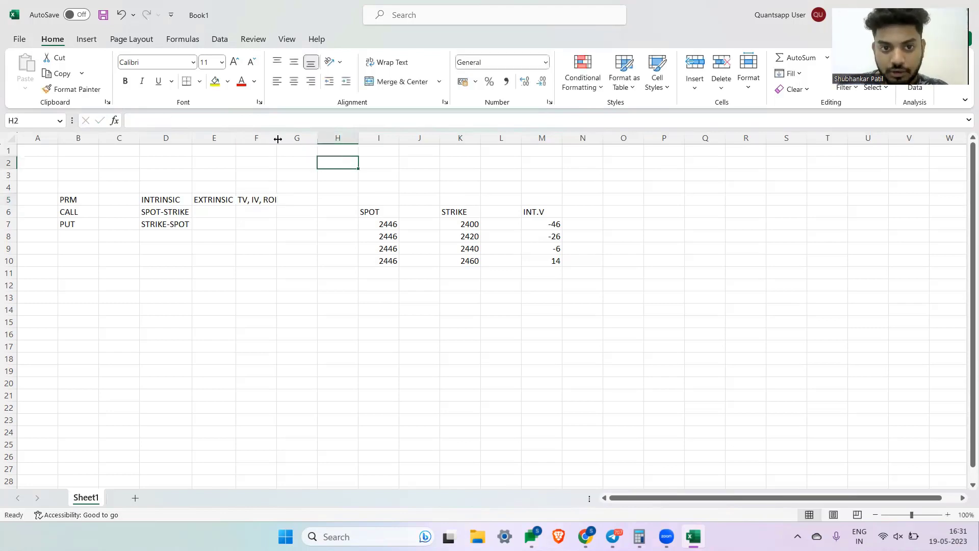
drag(277, 138, 280, 138)
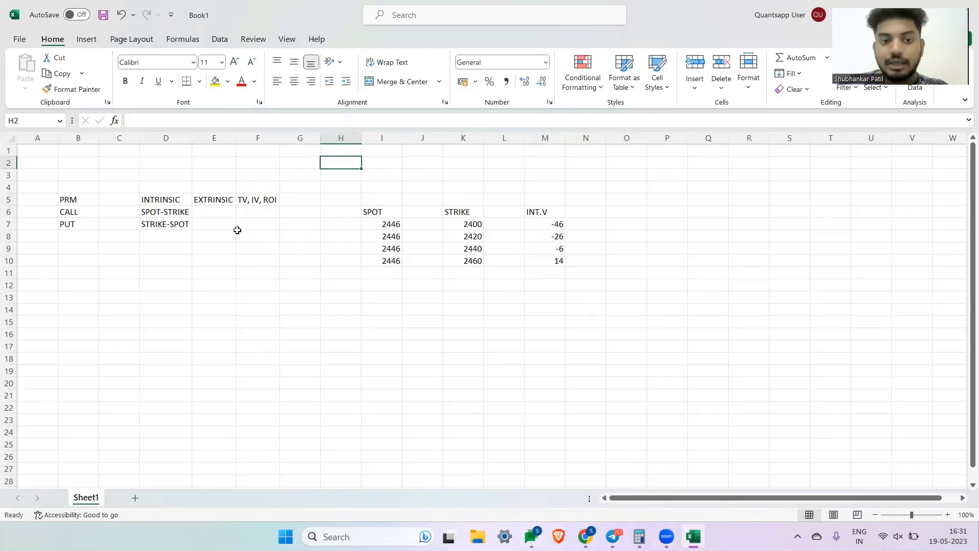
Clear the put intrinsic values in cells M7 to M10.
key(alt+Tab)
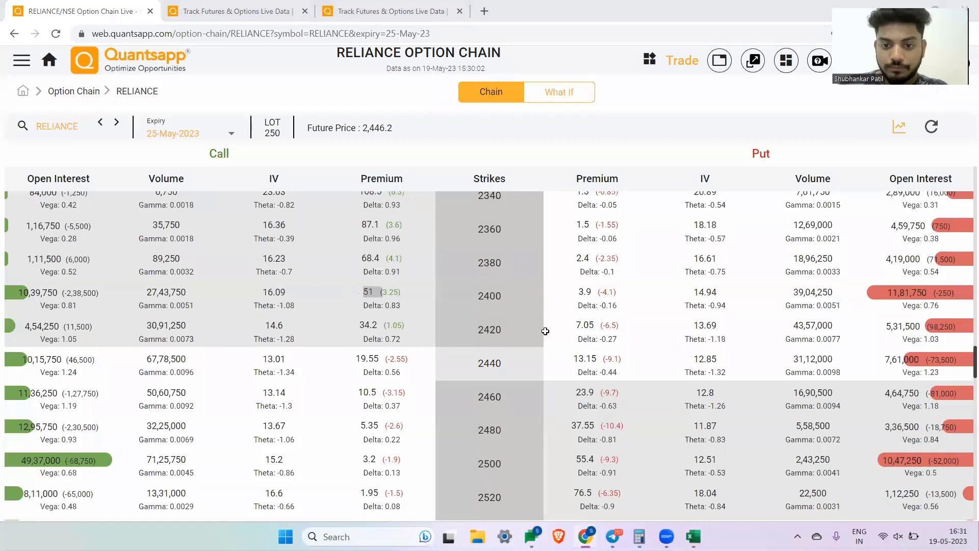
key(alt+Tab)
drag(563, 223, 559, 268)
key(BackSpace)
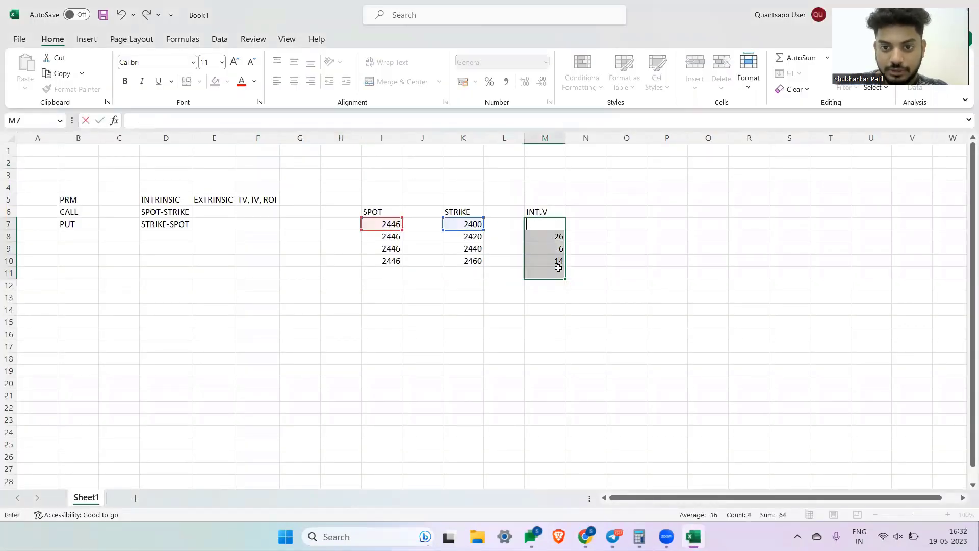
key(Escape)
key(Down)
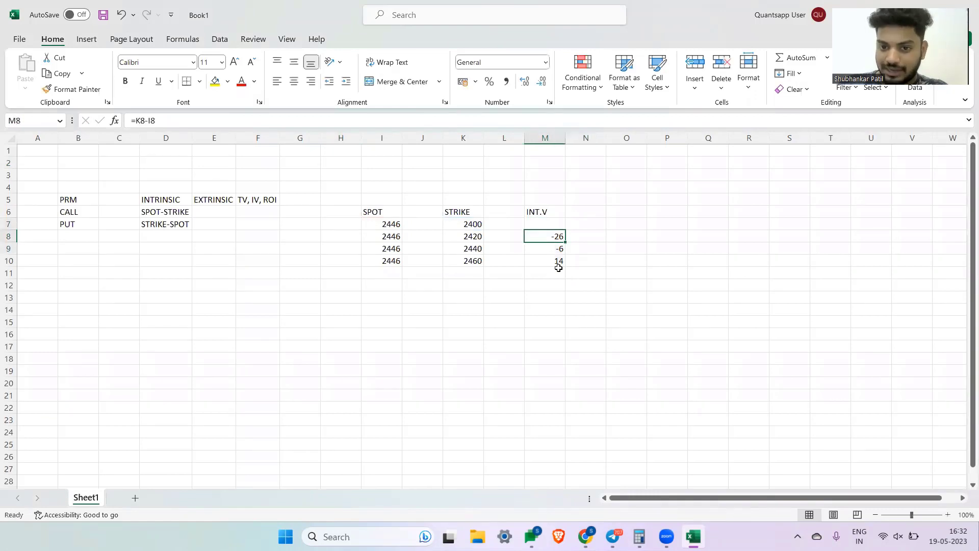
key(shift+Down)
key(shift+Down)
key(shift+Down)
key(BackSpace)
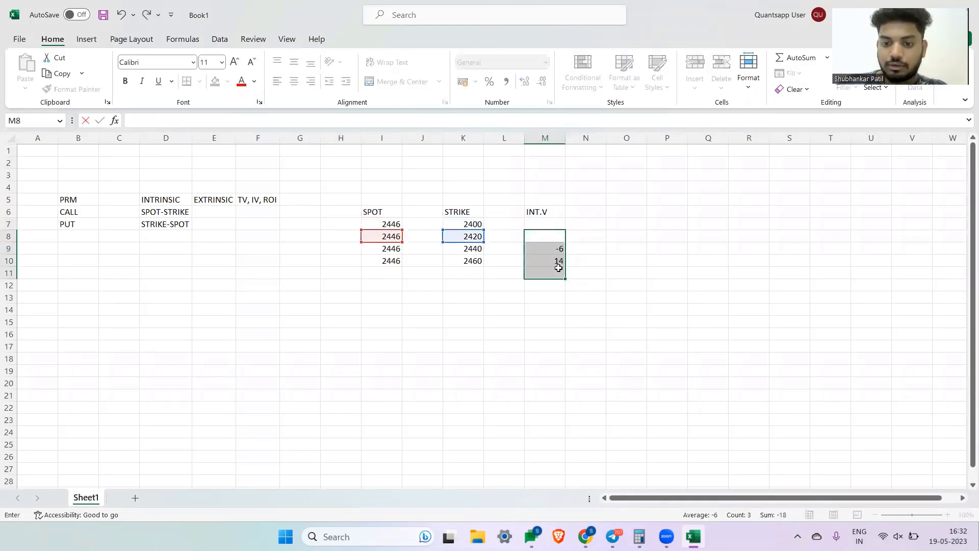
key(Up)
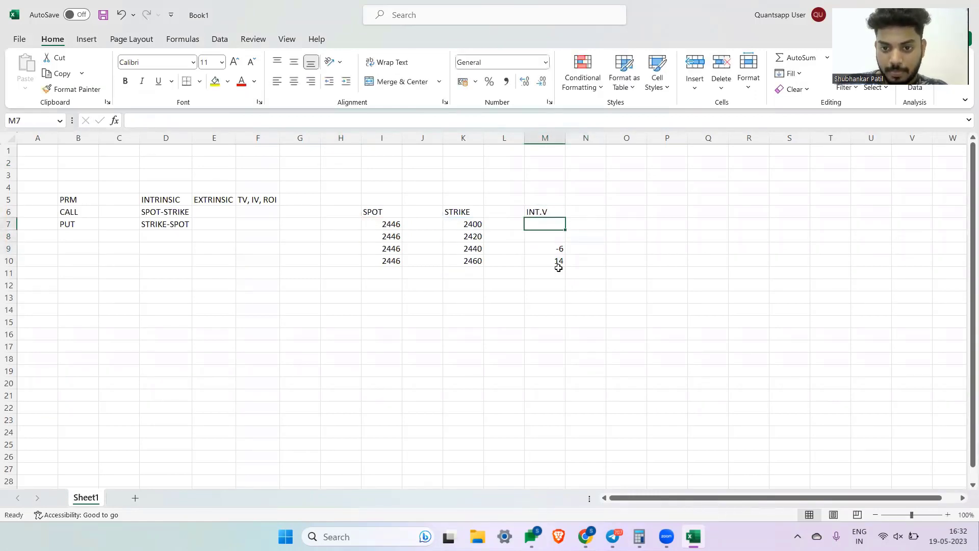
key(Down)
key(Down)
key(shift+Down)
key(Delete)
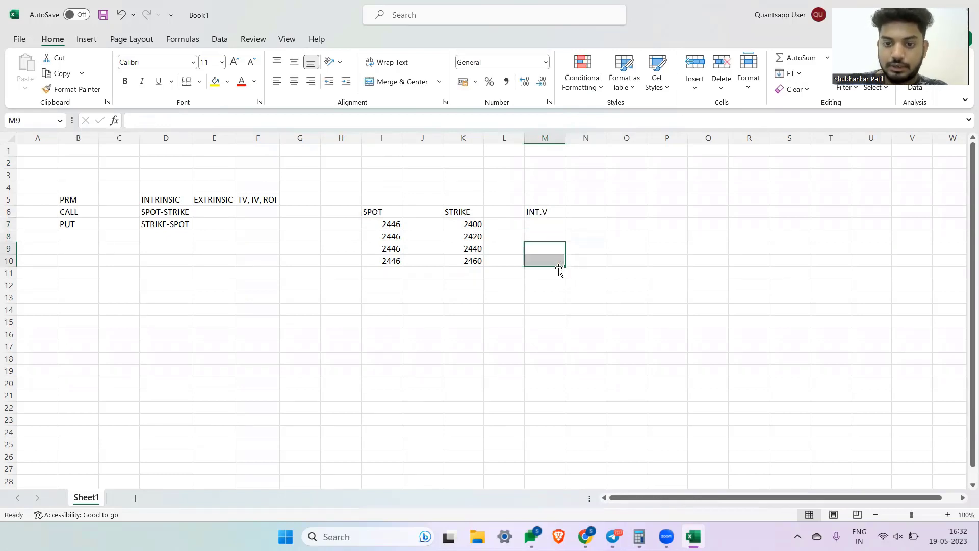
Enter the call intrinsic value formula =I7-K7 in cell M7.
key(Up)
key(Up)
text(=)
key(Left)
key(Left)
key(Left)
key(Left)
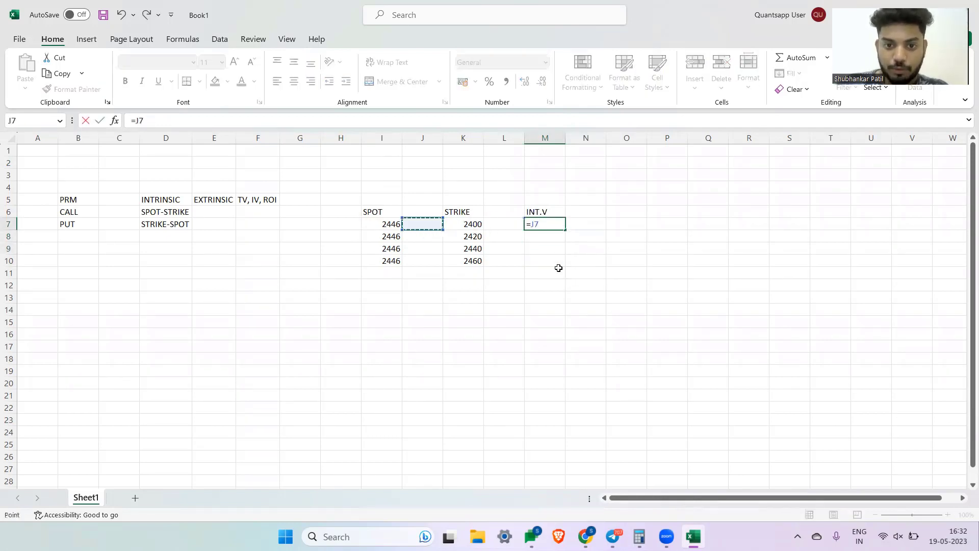
text(-)
key(Left)
key(Left)
key(Return)
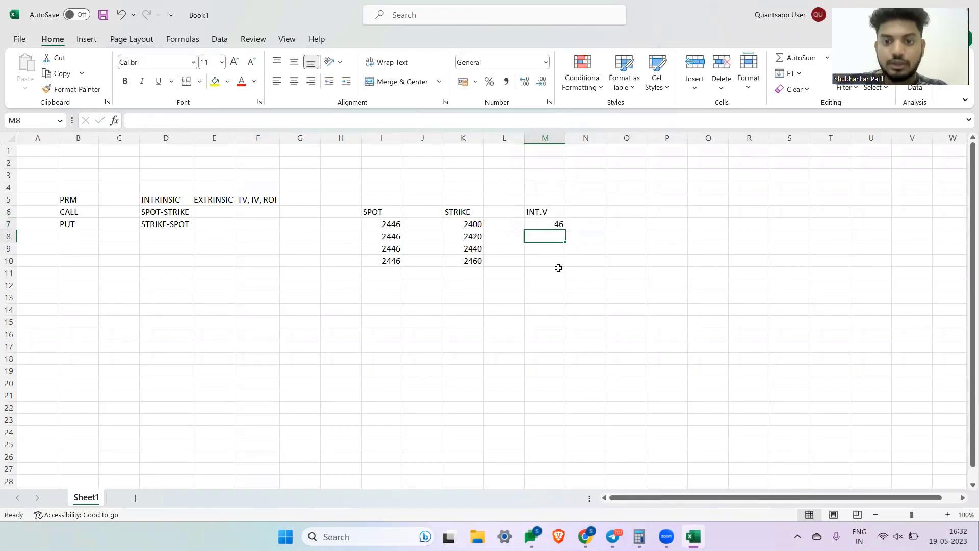
Look up the 2400 strike's call premium in the RELIANCE option chain and enter 51 in cell P7 of the Excel sheet.
key(alt+Tab)
double_click(369, 291)
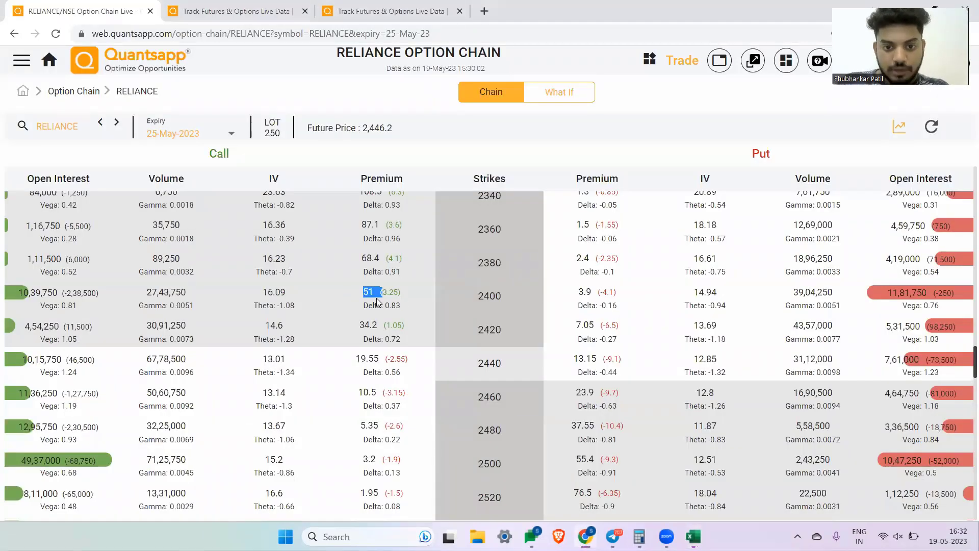
key(alt+Tab)
click(581, 221)
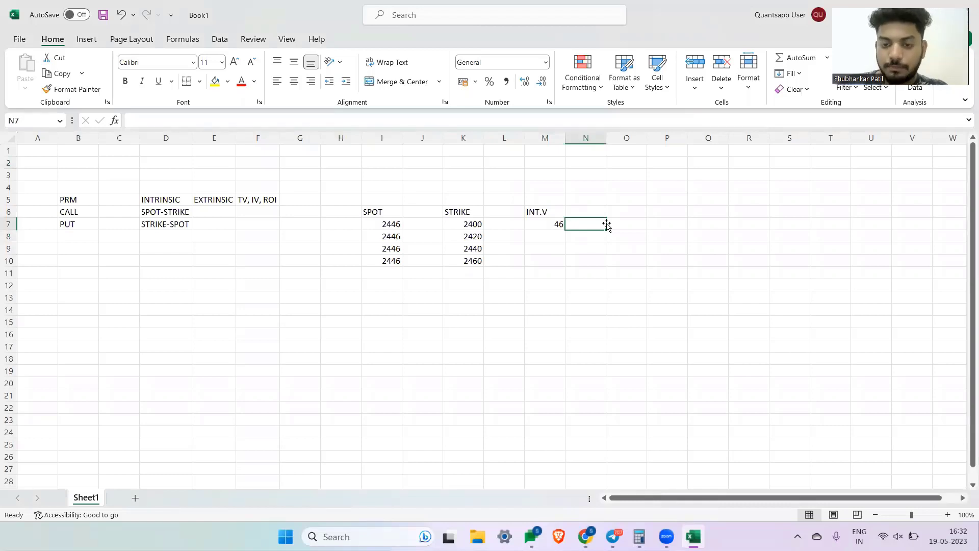
key(Right)
key(Right)
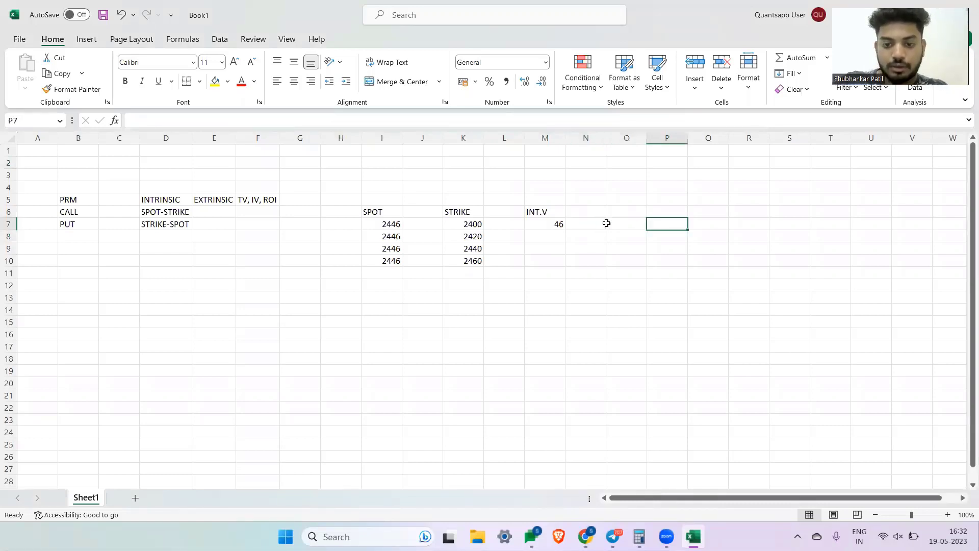
text(51)
Enter the heading "TV" in cell O6.
key(Left)
key(Left)
key(Right)
key(Up)
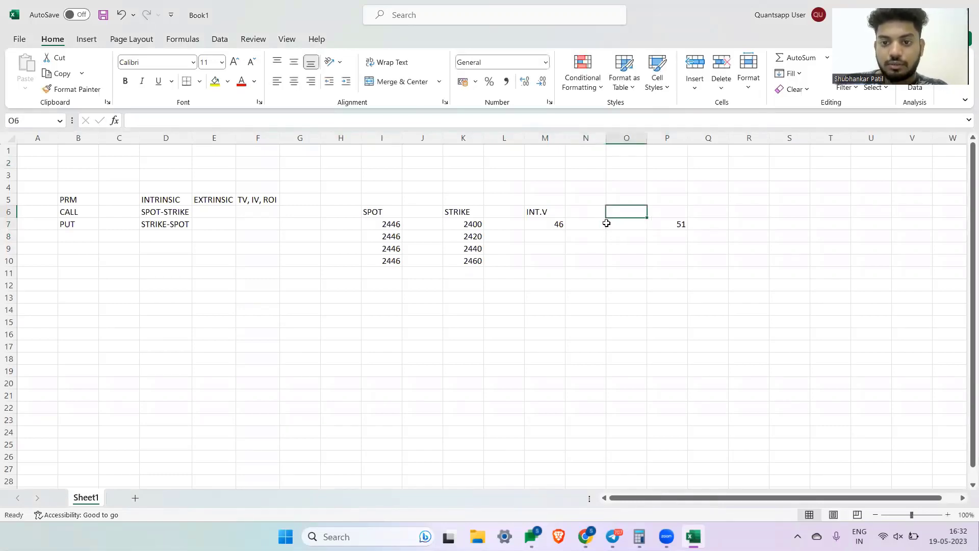
text(TV)
key(Return)
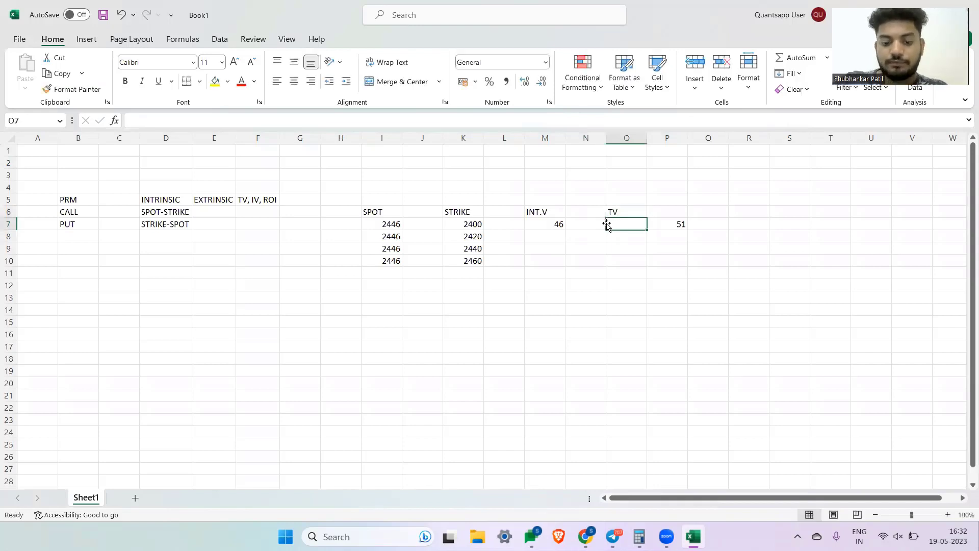
text(5)
click(607, 225)
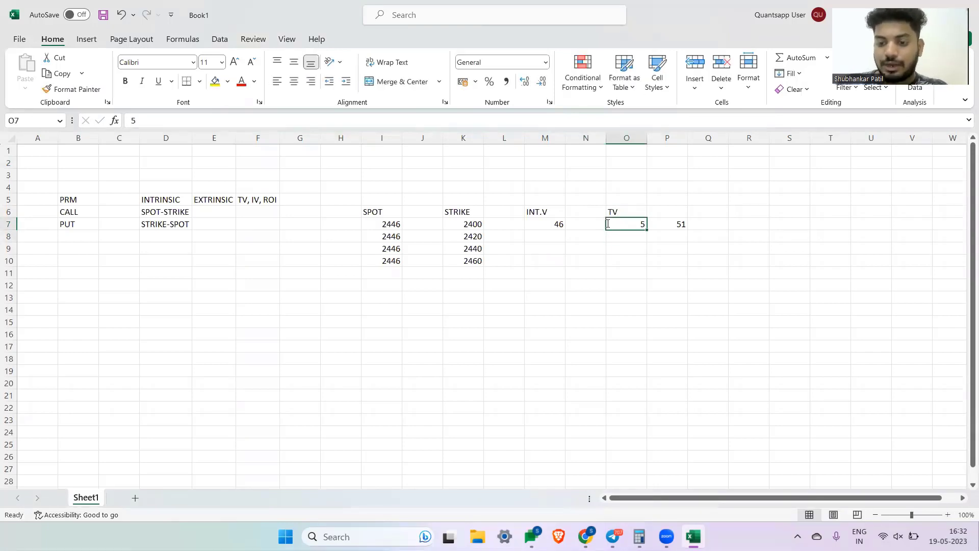
key(Delete)
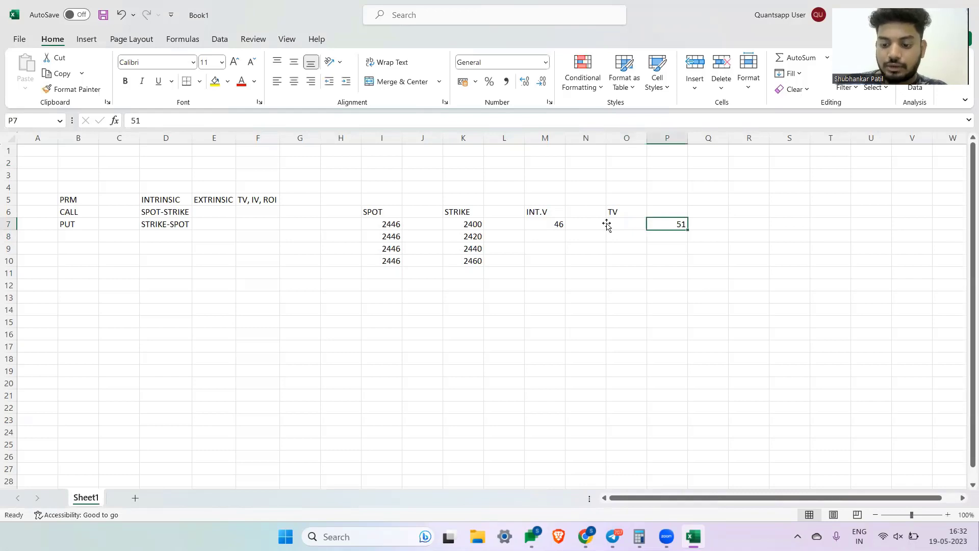
Enter the time value formula =P7-M7 in cell O7, subtracting the intrinsic value from the premium.
click(607, 224)
text(=)
key(Right)
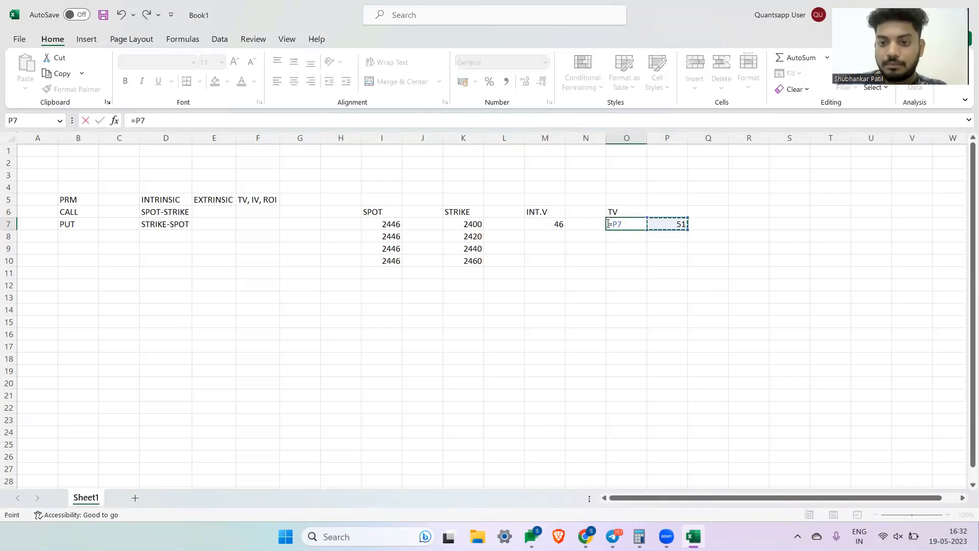
text(=P7)
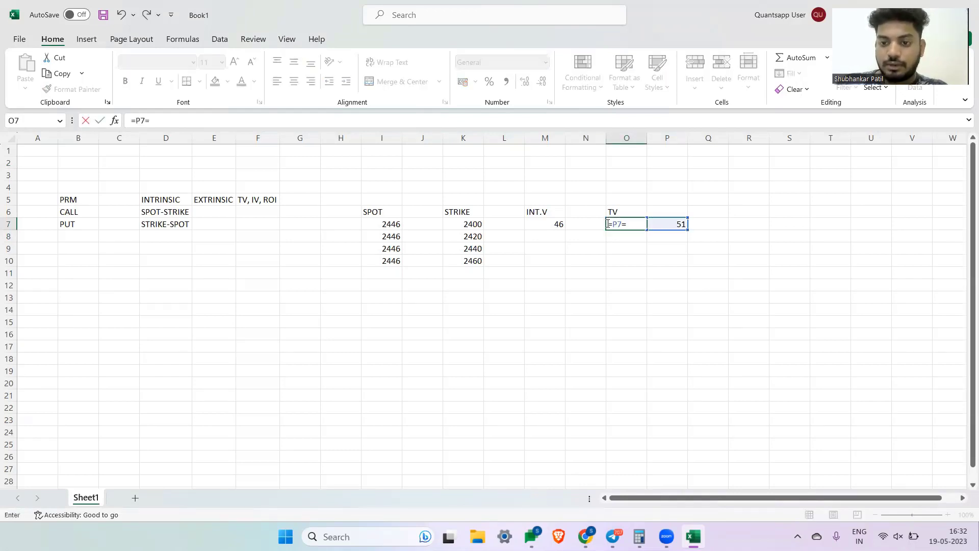
text(-)
key(BackSpace)
text(-)
key(Left)
key(Left)
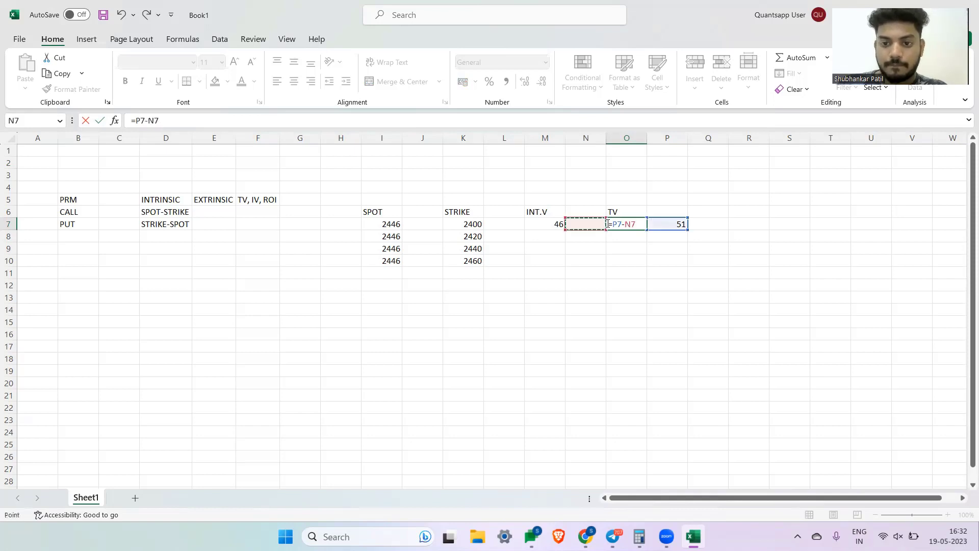
key(Left)
key(Right)
key(Return)
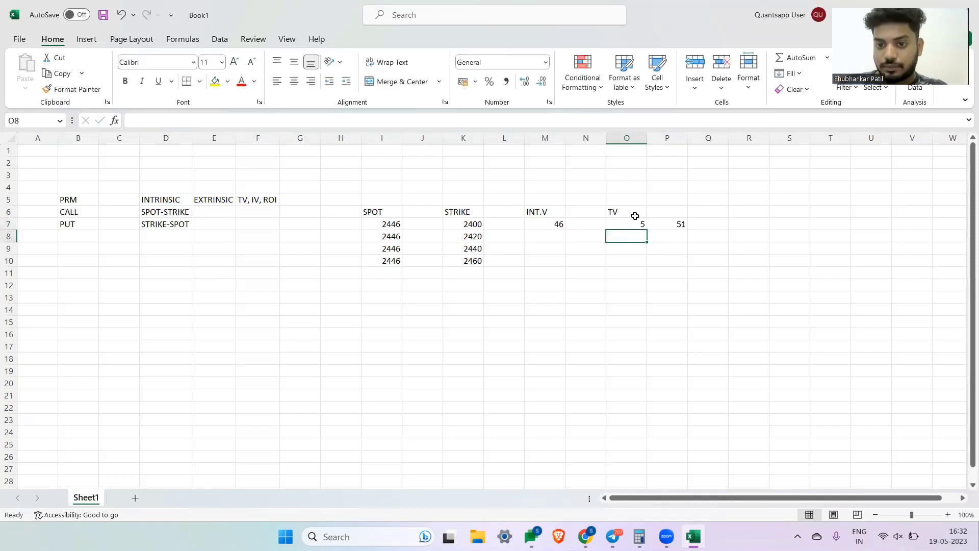
Copy the call intrinsic value formula from cell M7 into cells M8 to M10.
click(556, 225)
key(ctrl+c)
key(Down)
key(shift+Down)
key(shift+Down)
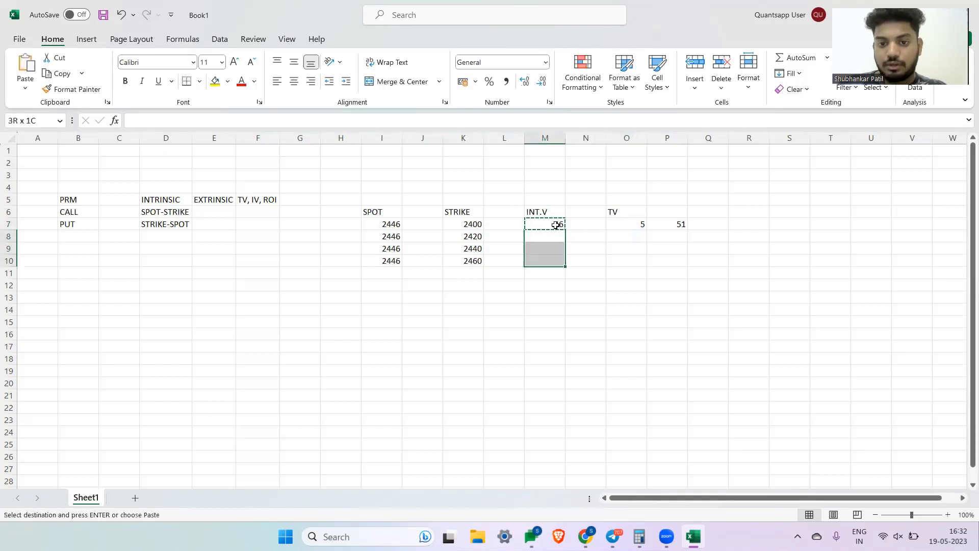
key(ctrl+v)
key(Right)
key(Right)
key(Up)
key(ctrl+c)
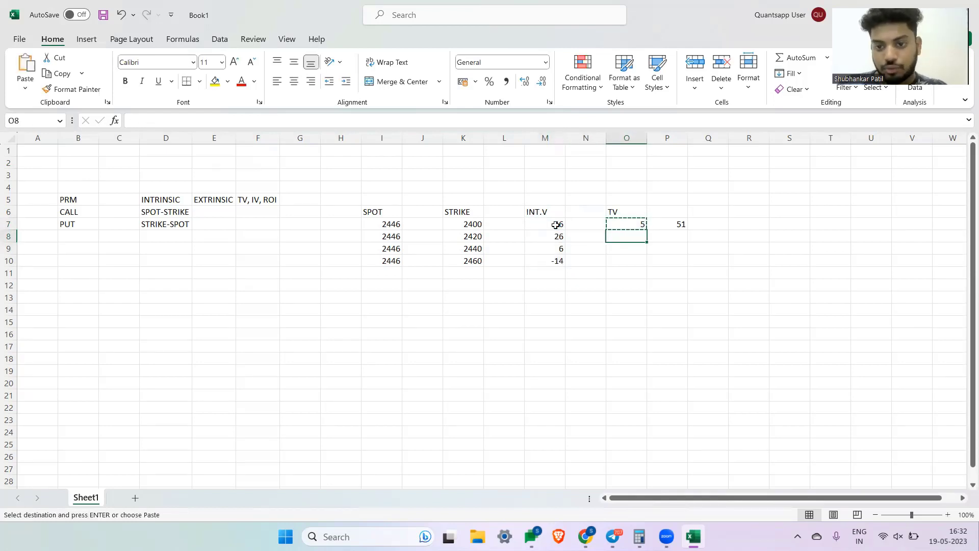
key(shift+Down)
key(shift+Down)
key(shift+Up)
key(shift+Up)
key(shift+Down)
key(shift+Down)
key(shift+Down)
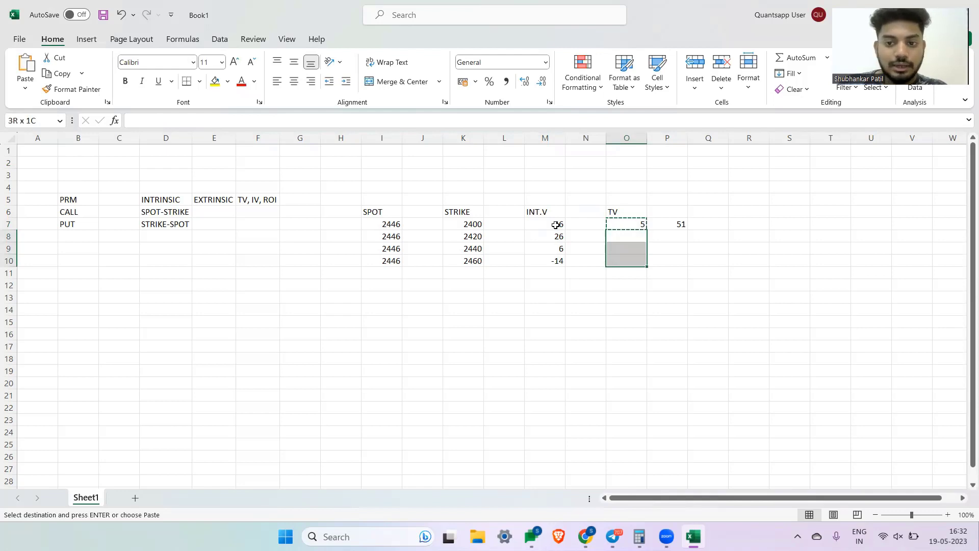
key(alt+Tab)
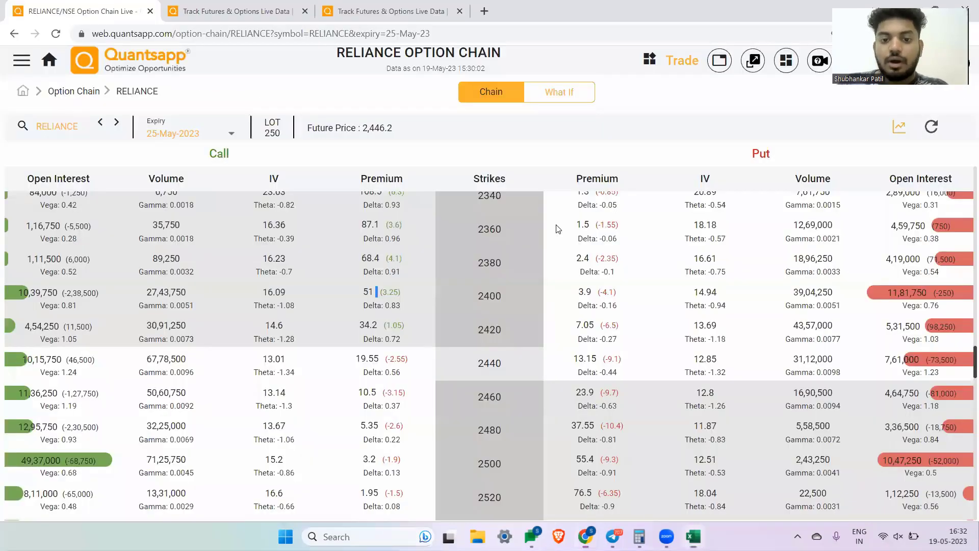
key(alt+Tab)
click(667, 238)
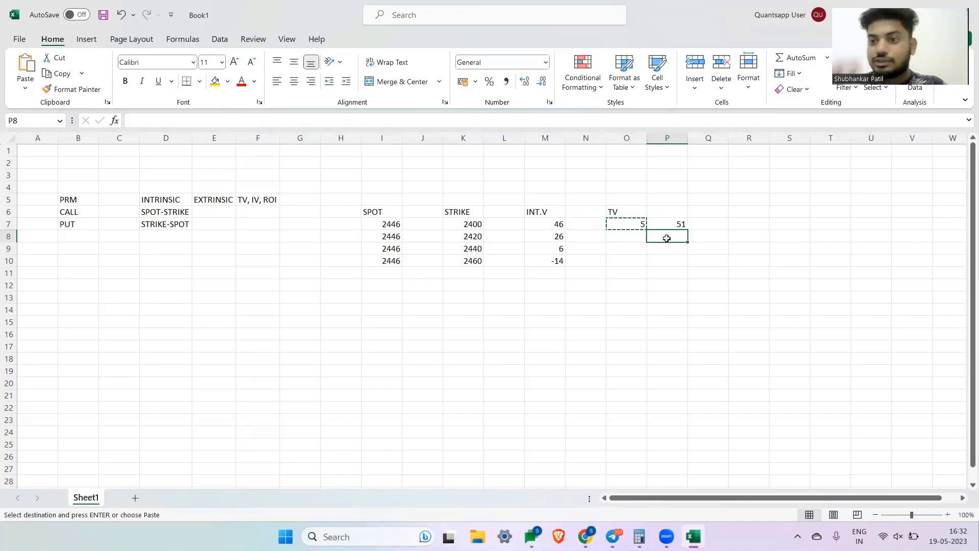
Replace the negative intrinsic value of the 2460 strike in cell M10 with 0.
click(547, 259)
key(BackSpace)
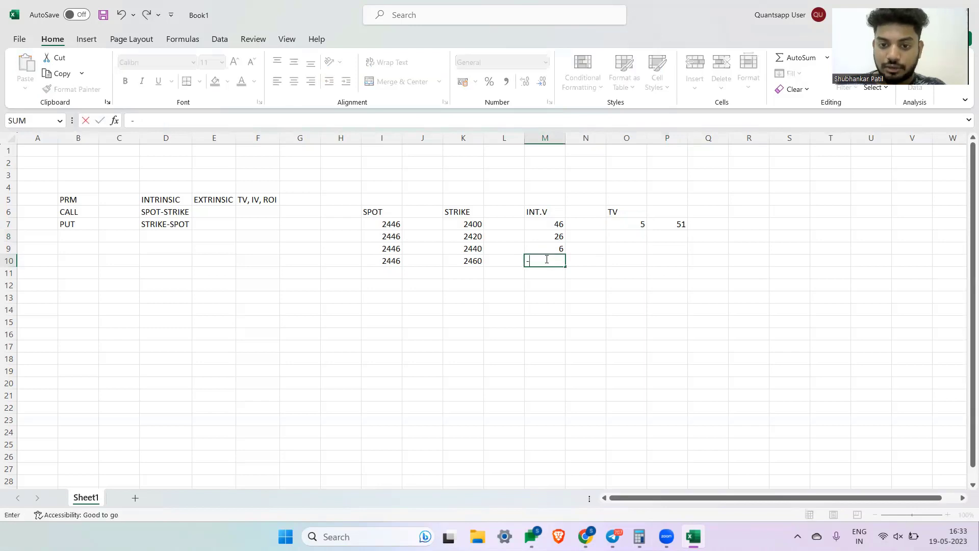
text(0)
key(Return)
key(Up)
key(Up)
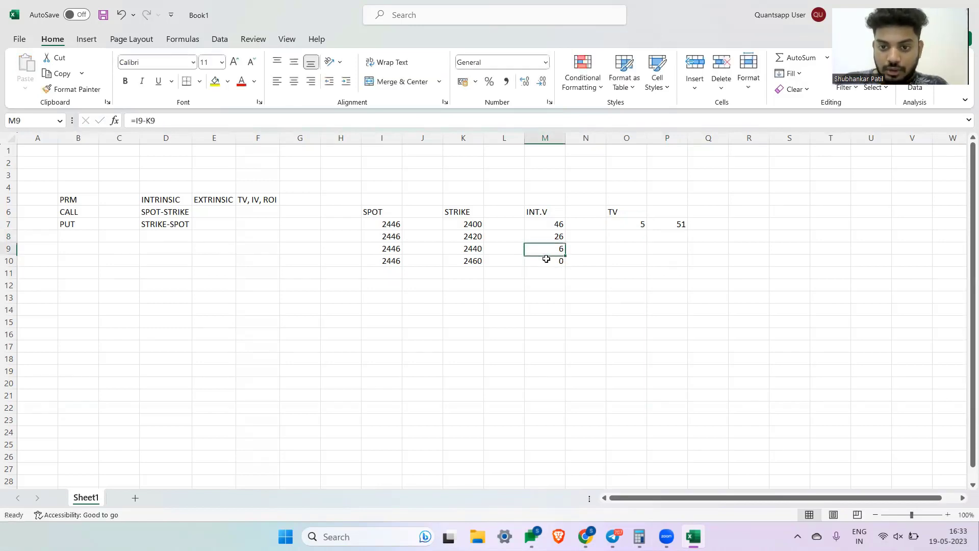
Look up the 2420 strike's call premium in the option chain and enter 34.2 in cell O8 of the Excel sheet.
key(Up)
key(Right)
key(alt+Tab)
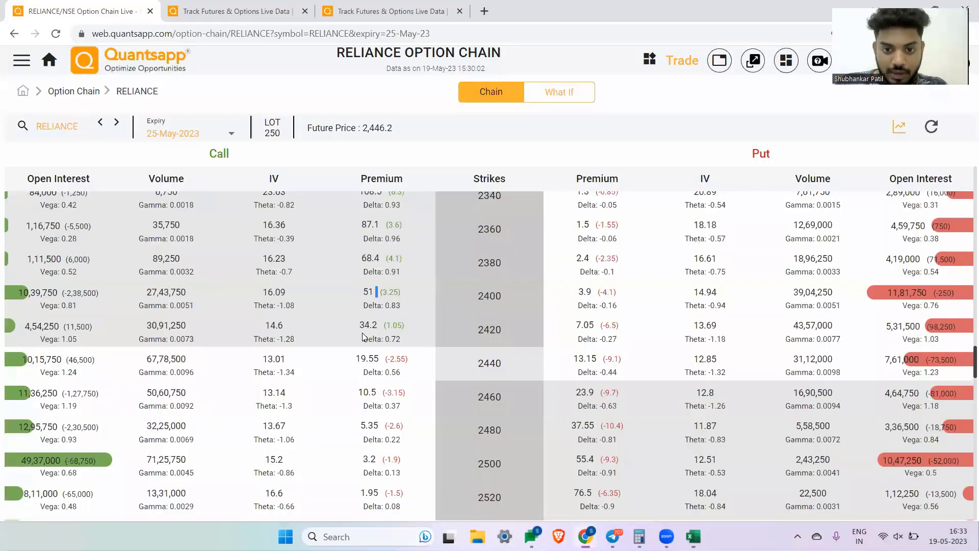
key(alt+Tab)
key(Right)
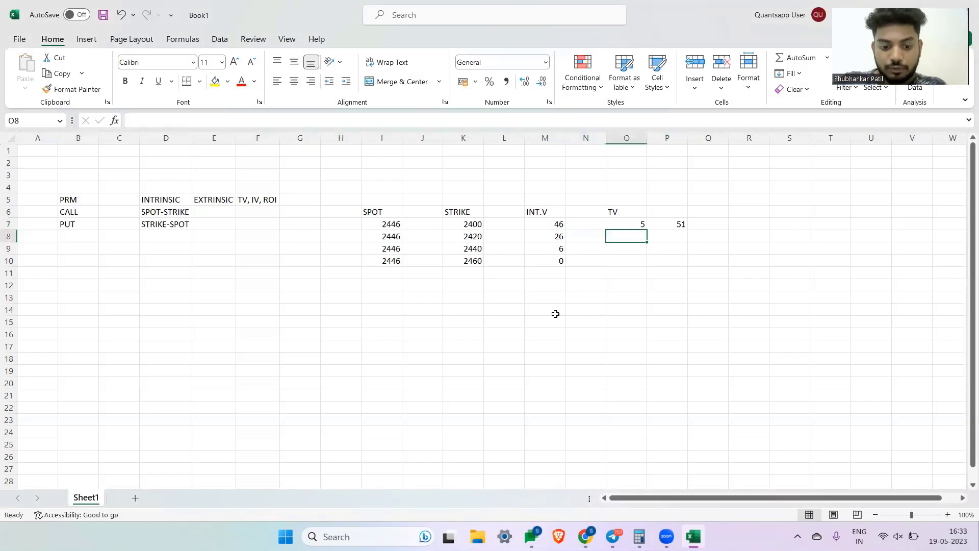
text(34.2)
key(Tab)
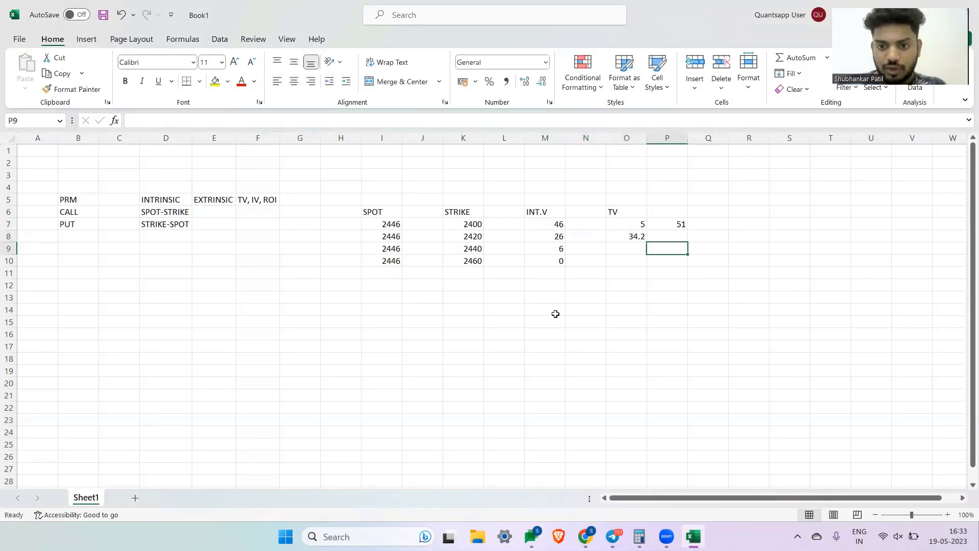
key(Return)
Look up the 2440 strike's call premium in the option chain and enter 19.55 in cell O9 of the Excel sheet.
key(alt+Tab)
key(alt+Tab)
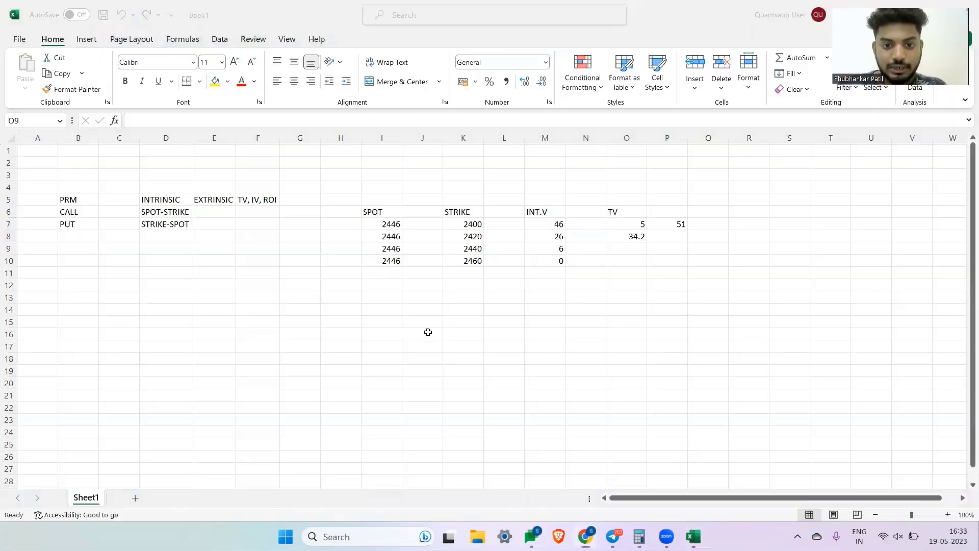
key(alt+Tab)
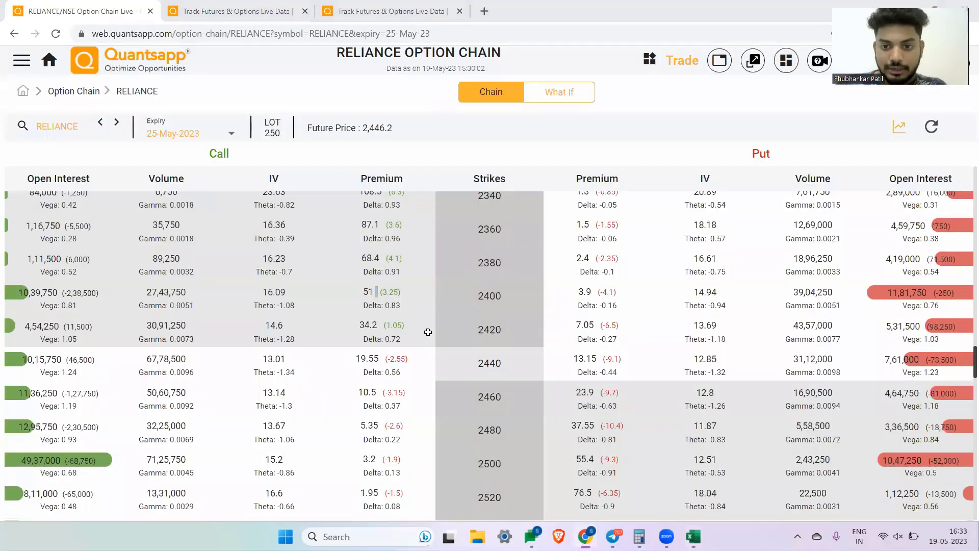
key(alt+Tab)
text(19.)
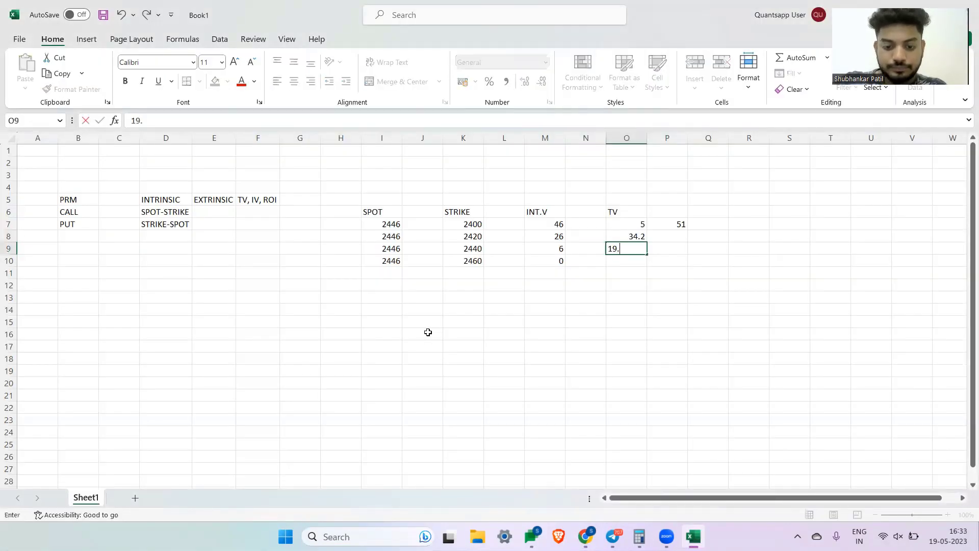
text(55)
key(Return)
Look up the 2460 strike's call premium in the option chain and enter 10.5 in cell O10 of the Excel sheet.
key(alt+Tab)
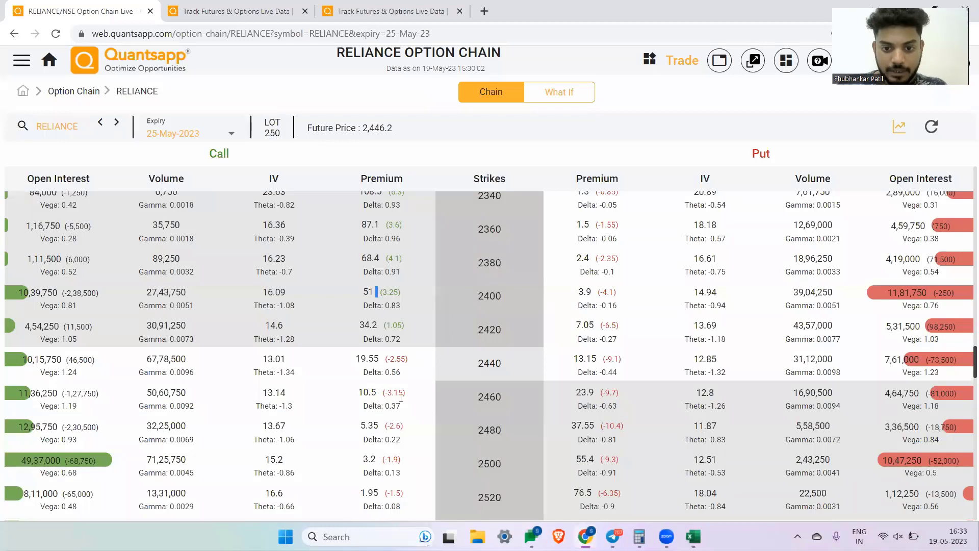
key(alt+Tab)
text(10)
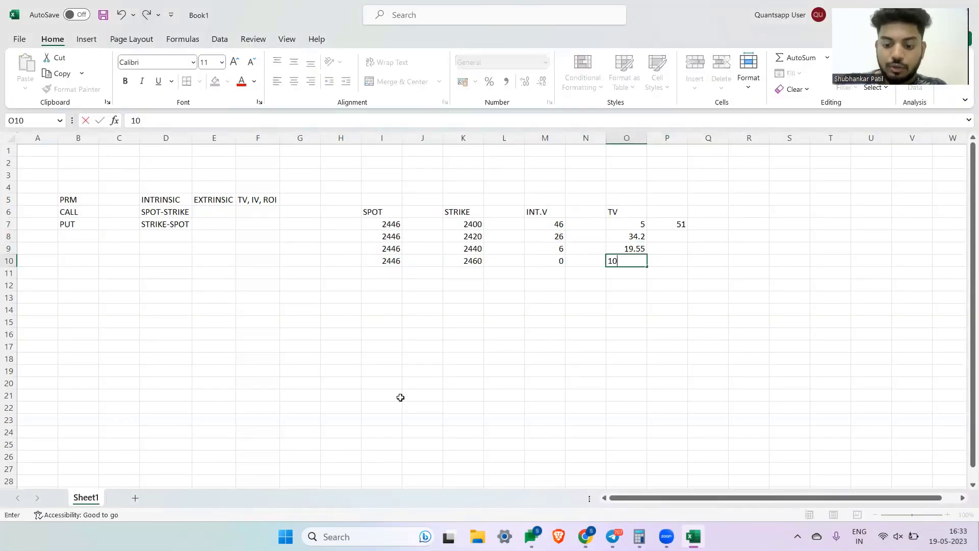
text(.5)
click(462, 276)
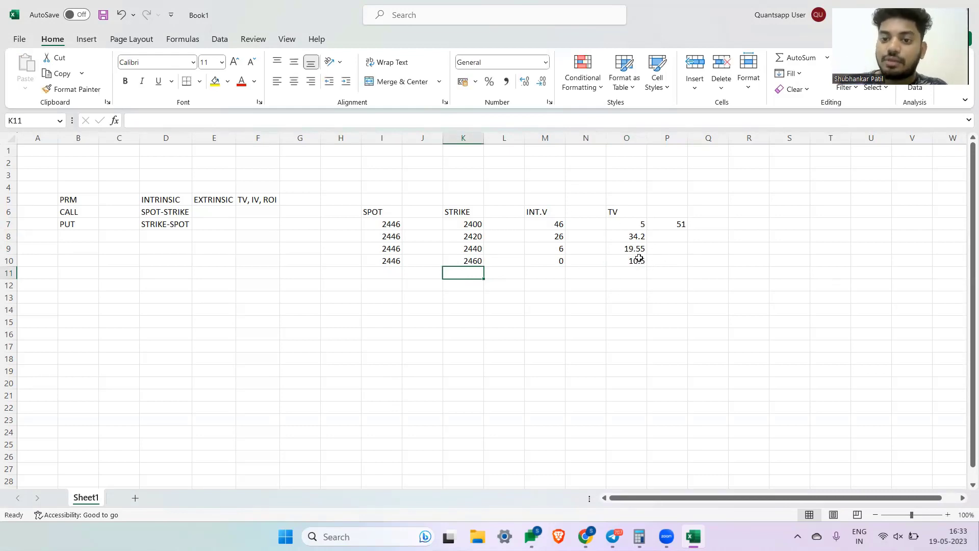
Move the premiums of the 2420, 2440 and 2460 strikes from O8:O10 to P8:P10.
click(635, 237)
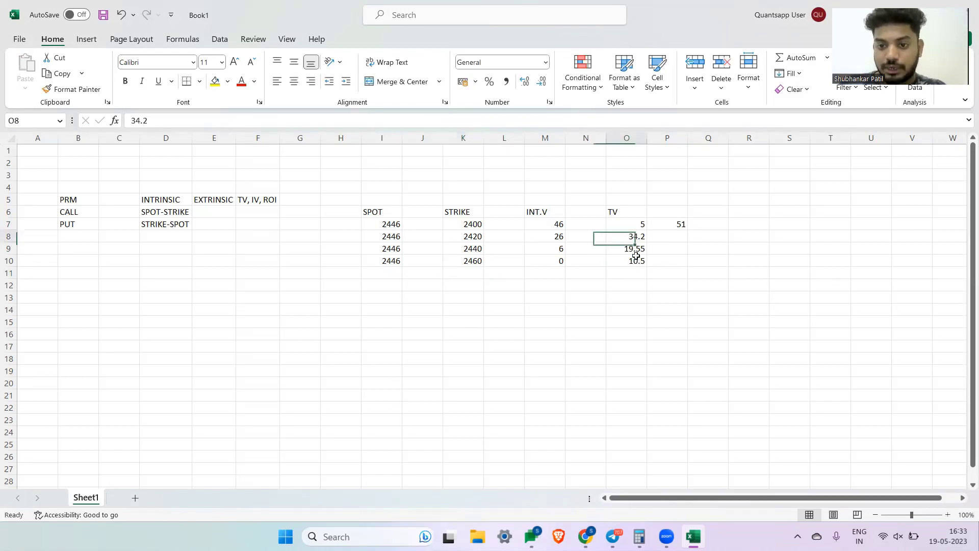
drag(636, 255, 636, 261)
key(ctrl+c)
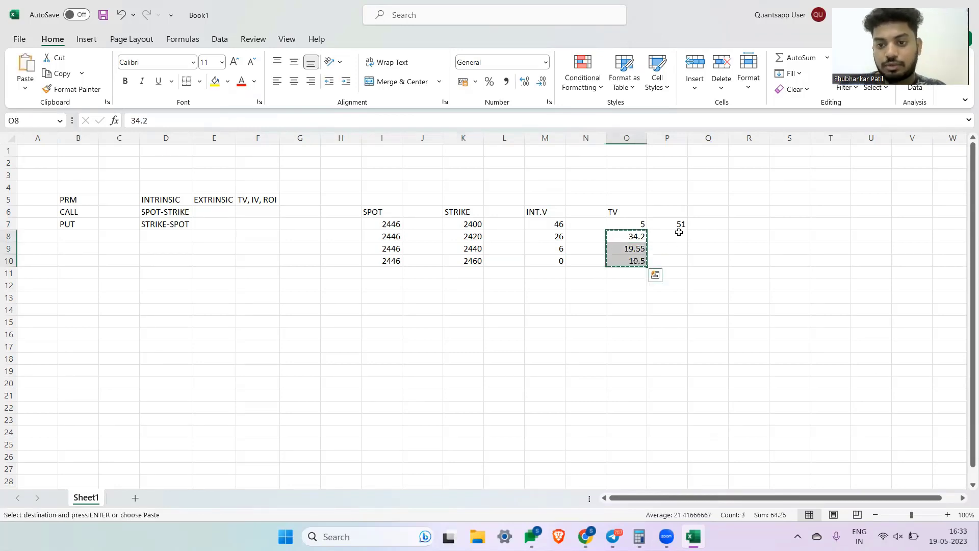
click(679, 233)
key(ctrl+v)
Enter the heading PRM in cell P6 above the premium values.
key(Up)
key(Up)
key(Up)
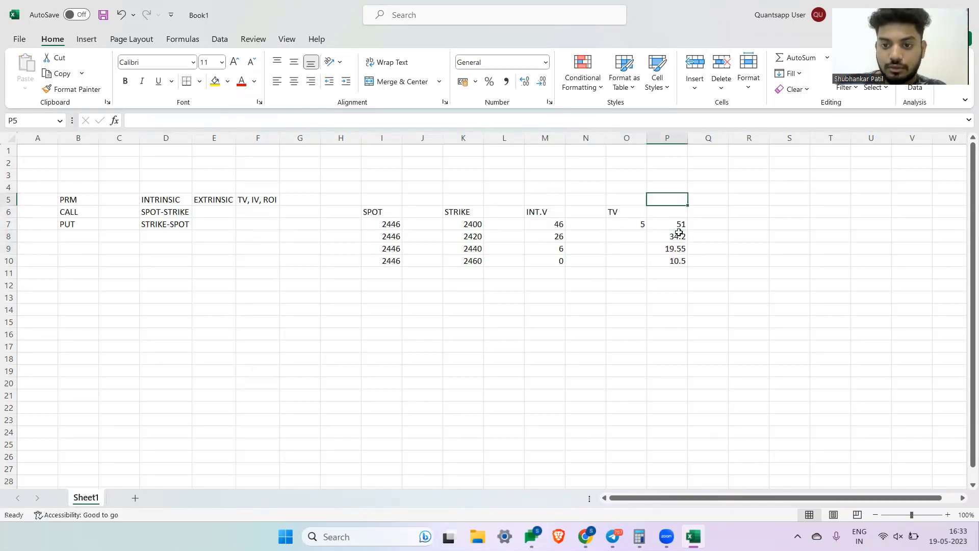
key(Down)
text(PRM)
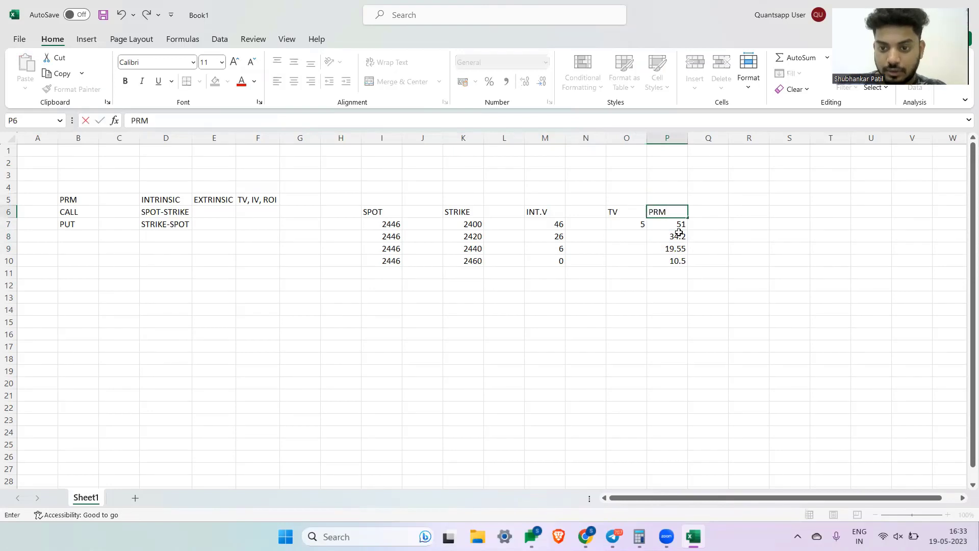
click(679, 232)
Copy the time value formula from O7 into O8:O10 for the 2420, 2440 and 2460 strikes.
key(Left)
key(Up)
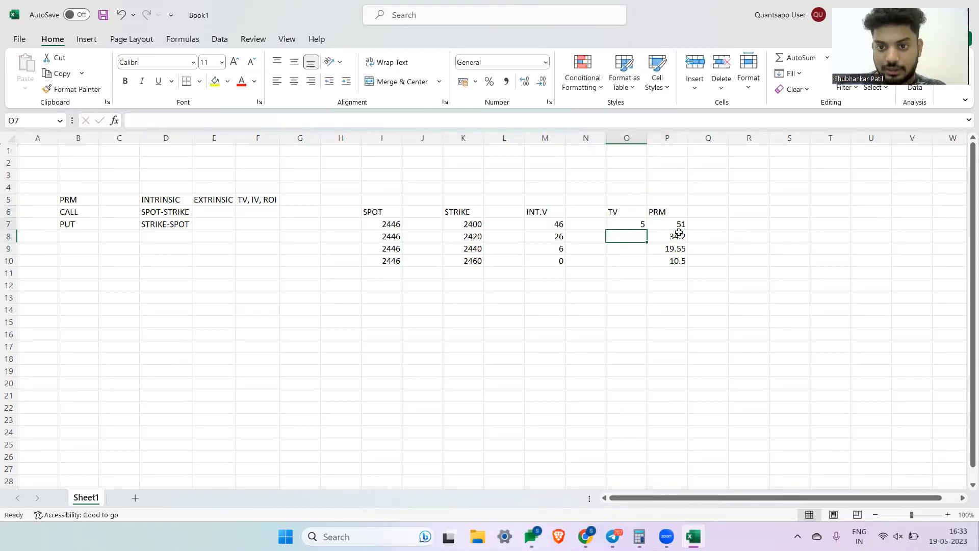
key(ctrl+c)
key(Down)
key(shift+Down)
key(shift+Down)
key(shift+Down)
key(shift+Up)
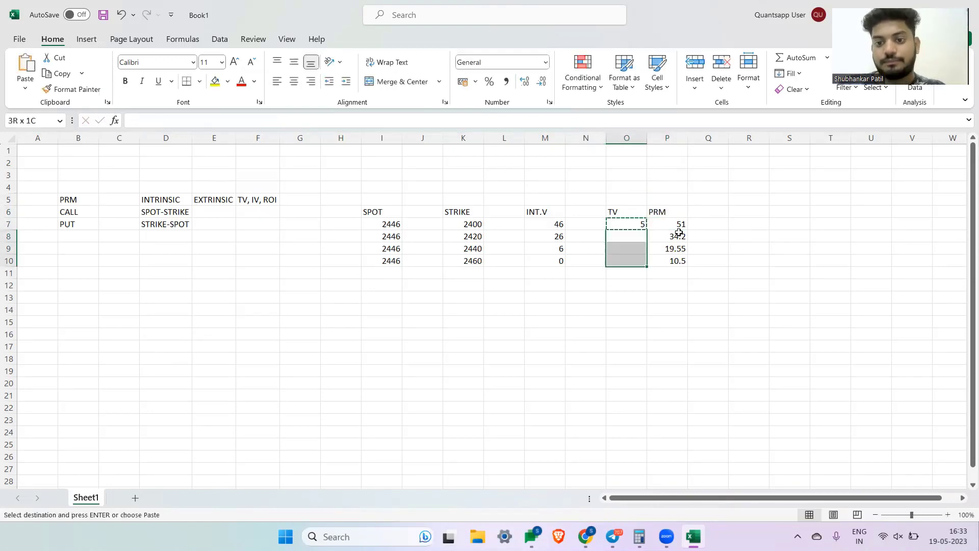
key(ctrl+v)
Examine the time value formulas in O8:O10 and the intrinsic value of the 2460 strike in M10.
key(Down)
key(Down)
key(Down)
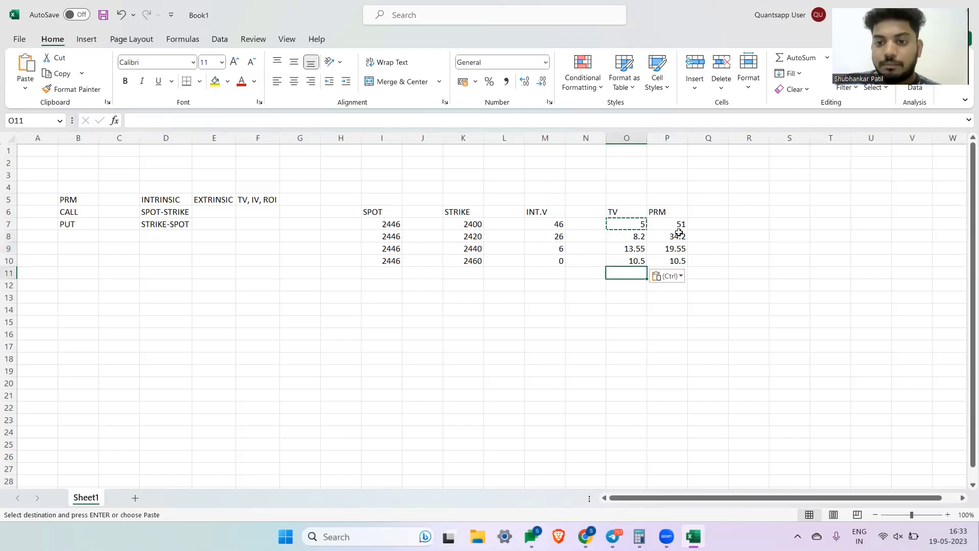
key(Up)
key(Up)
key(Up)
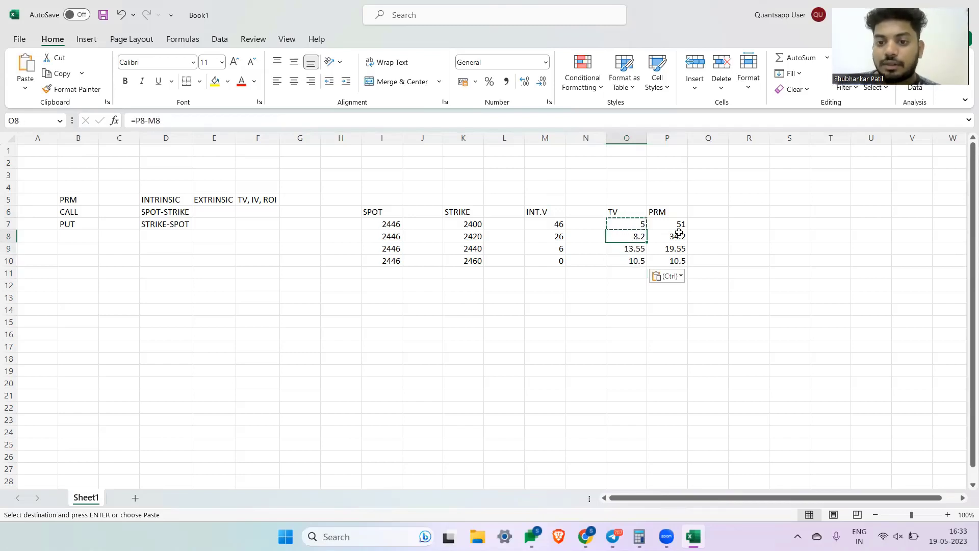
key(Down)
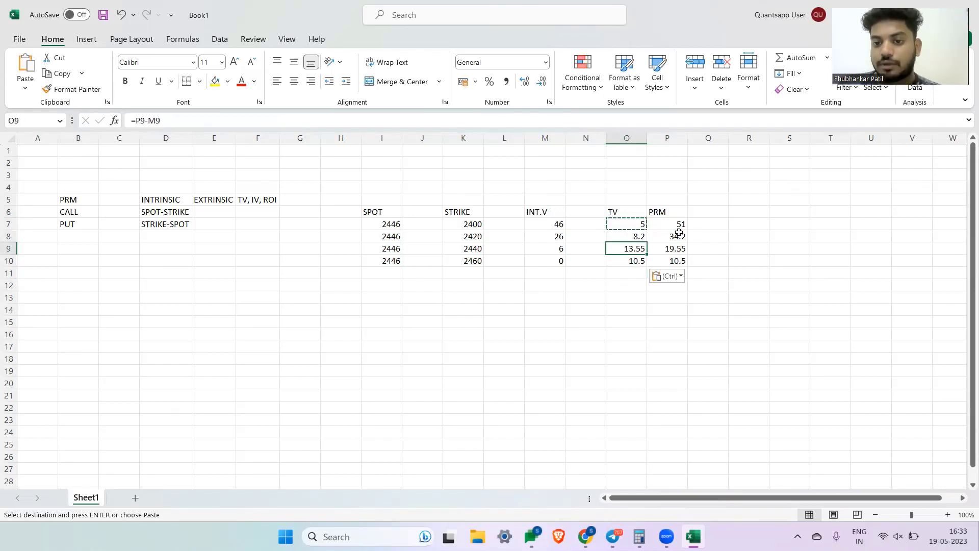
key(Down)
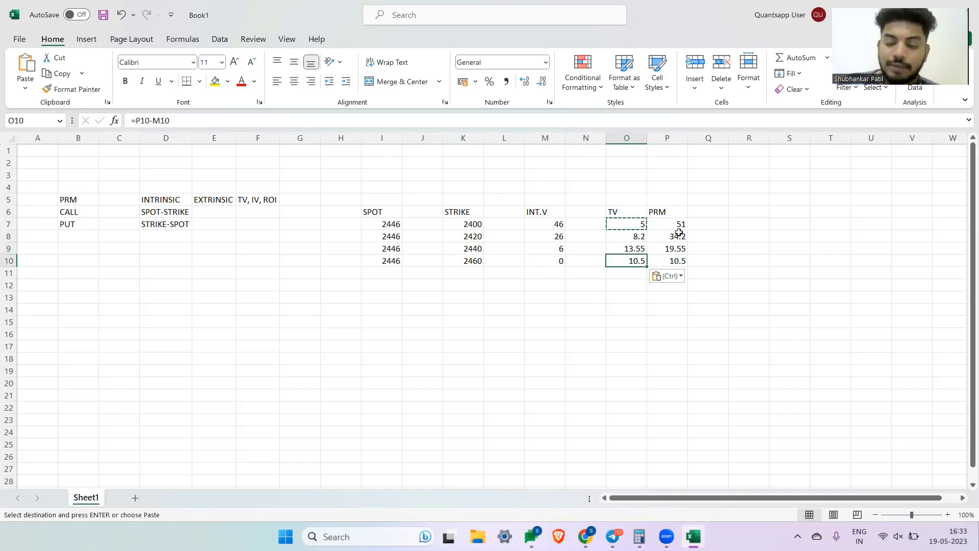
key(Left)
key(Left)
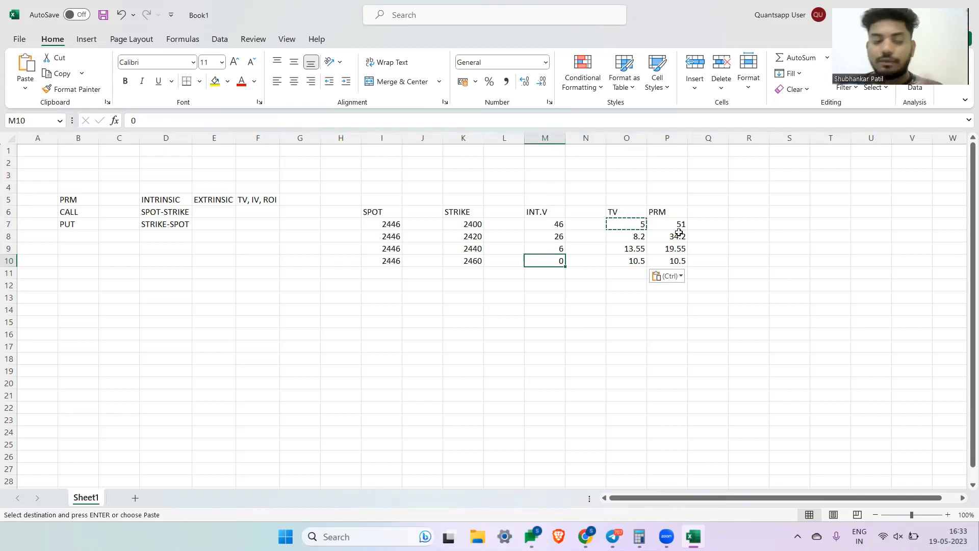
Review the intrinsic value rules in D4:D7 and the EXTRINSIC heading in E5, and switch away from Excel.
drag(159, 188, 172, 222)
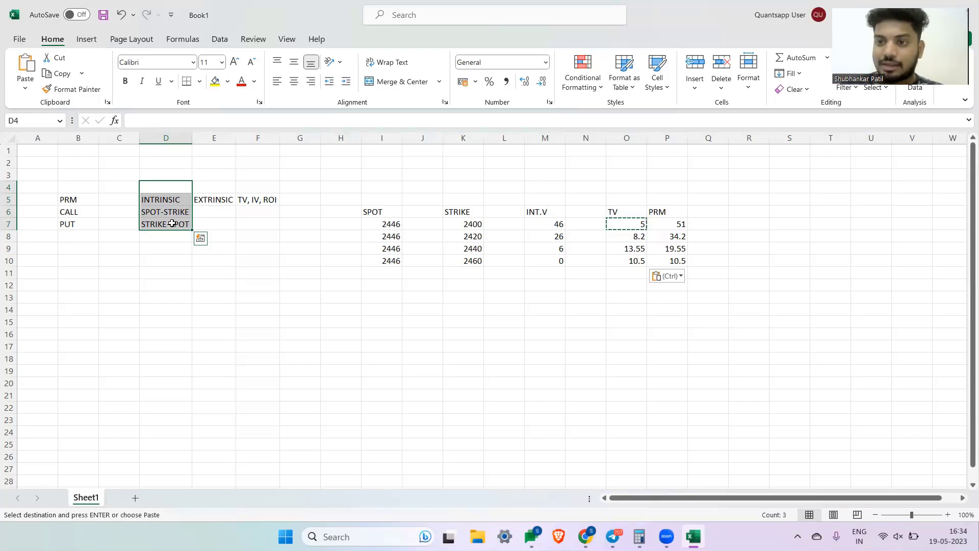
click(209, 205)
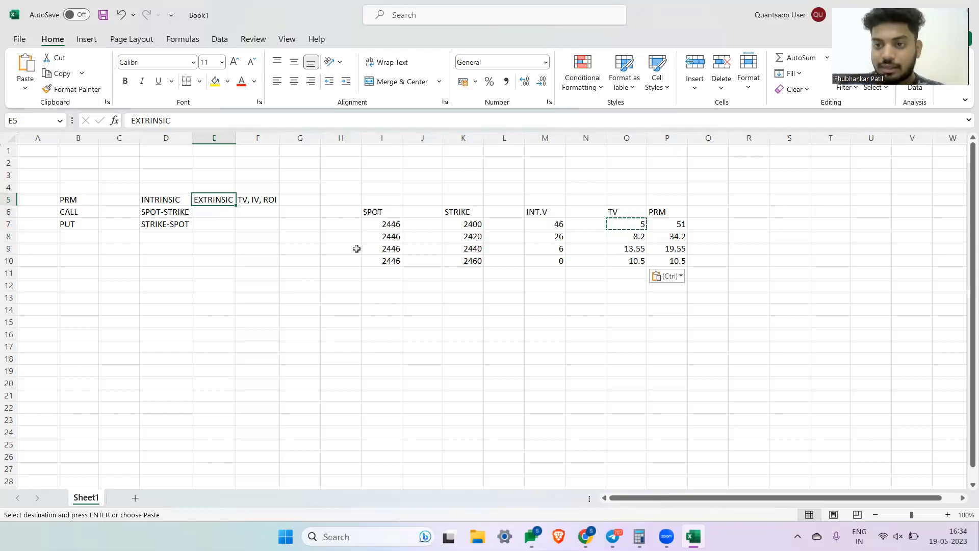
key(alt+Tab)
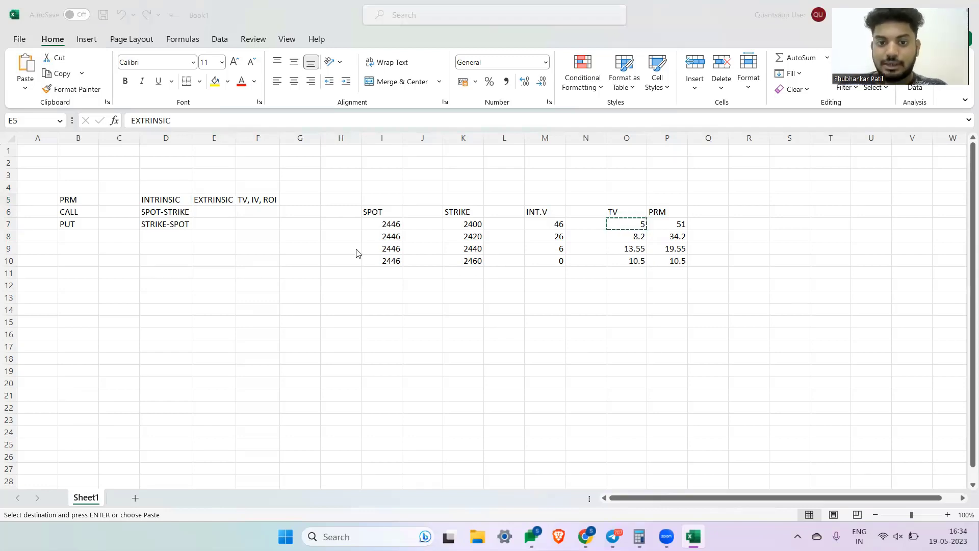